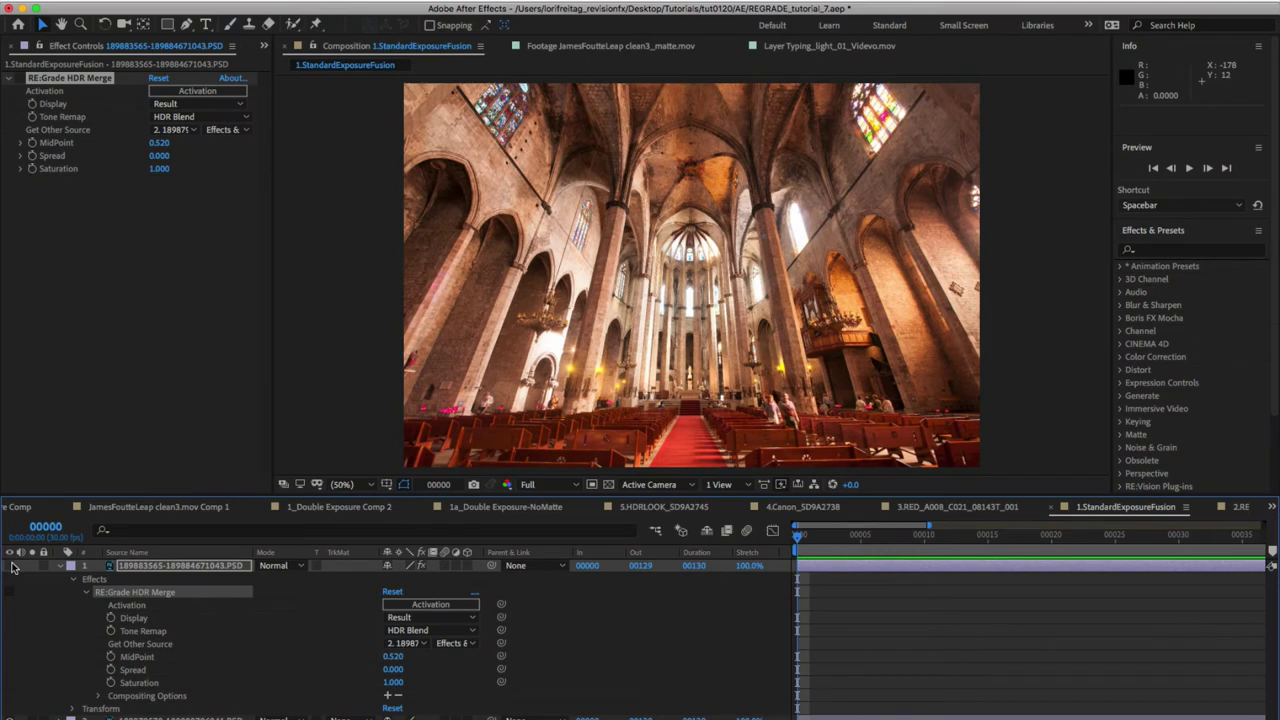
- Compare the bright and dark church exposures, show the top layer and enable its RE:Grade HDR Merge effect
left_click(11, 566)
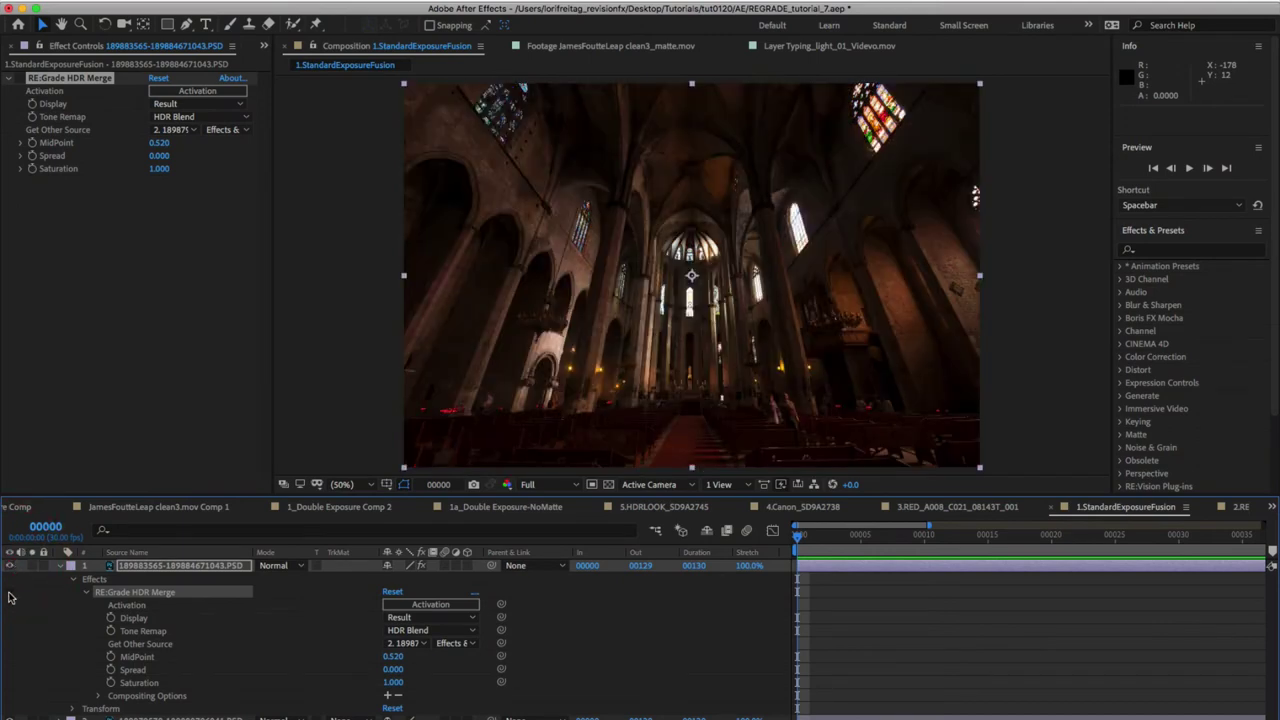
left_click(9, 594)
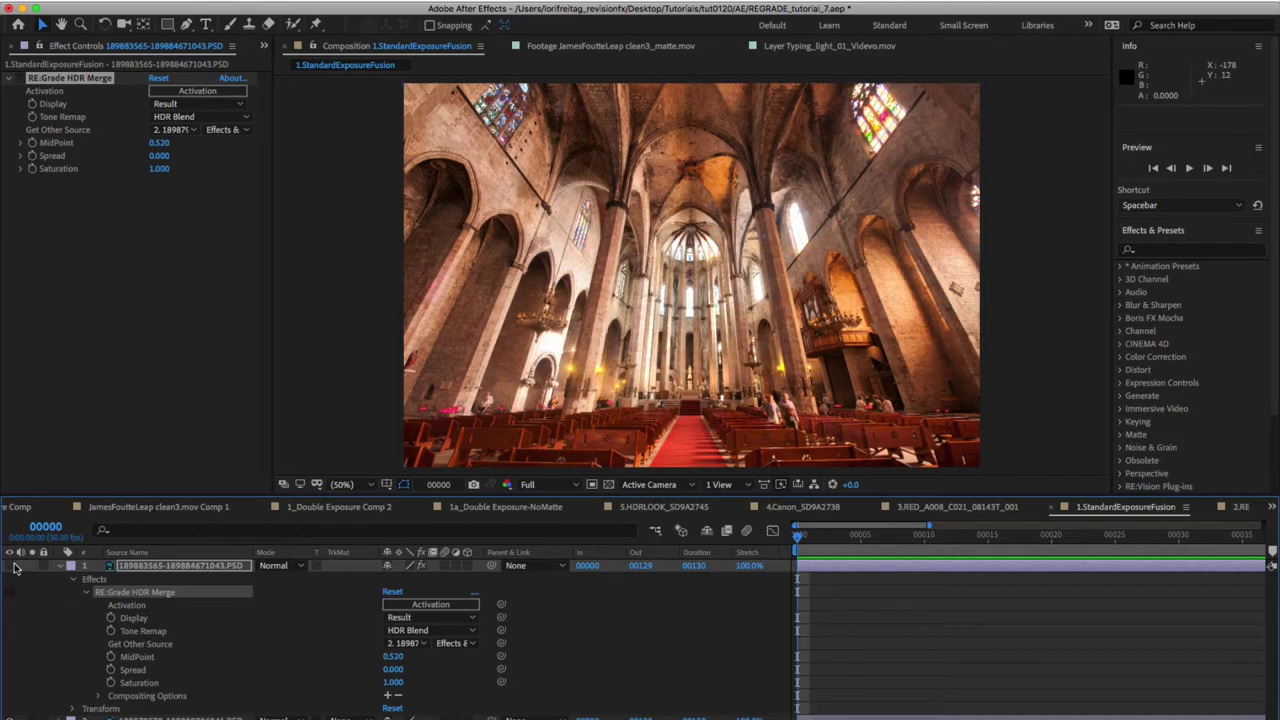
left_click(11, 566)
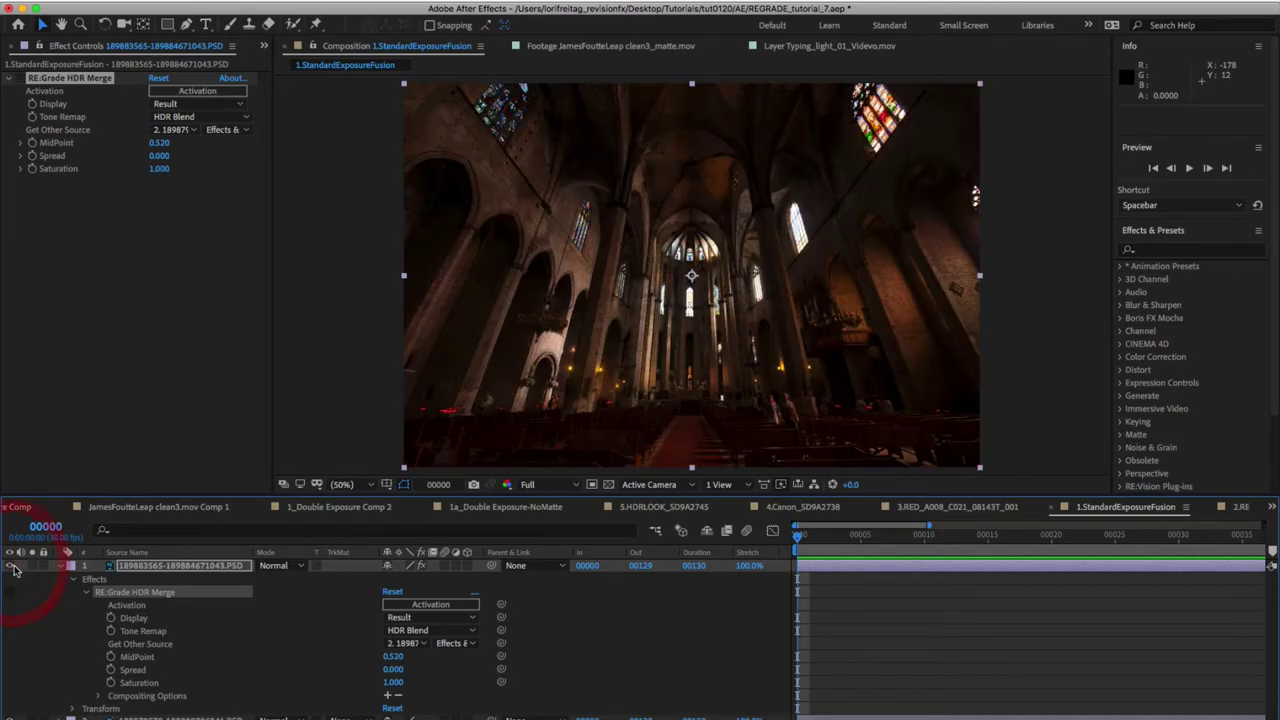
left_click(9, 594)
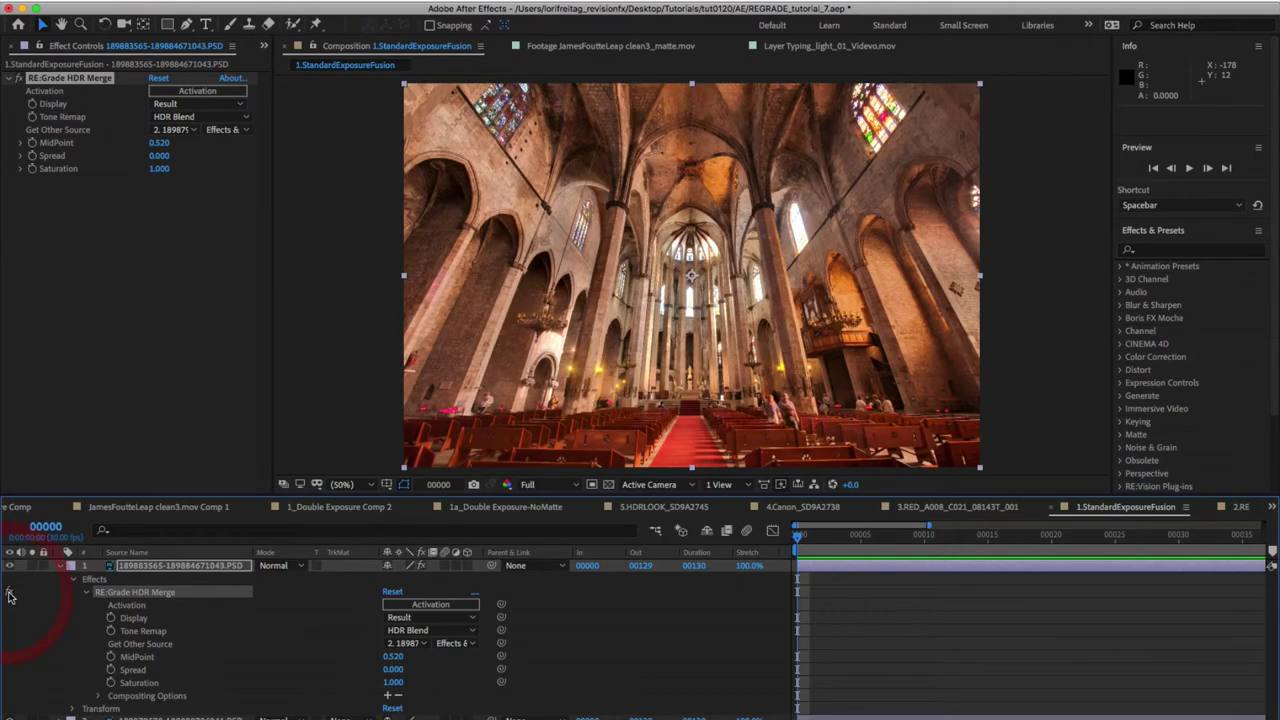
- Compare the HDR Merge and HDR Blend tone remap modes on the church image, ending on HDR Blend
left_click(180, 118)
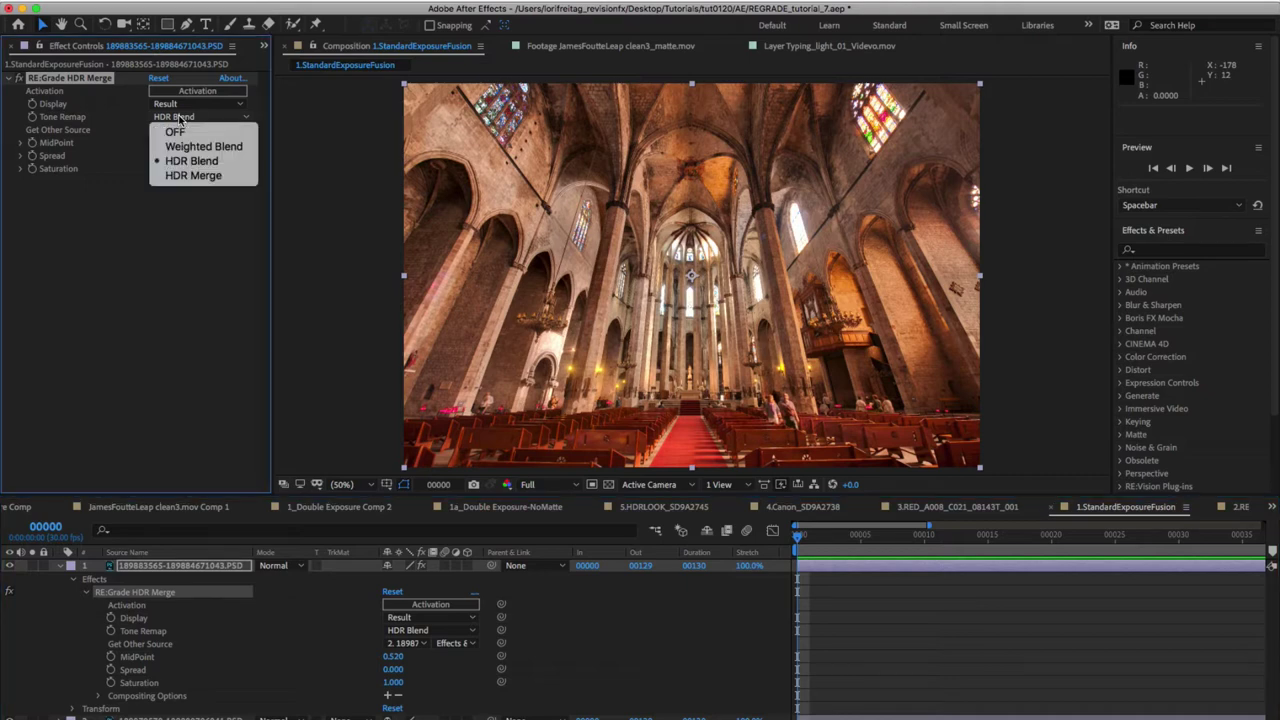
left_click(180, 176)
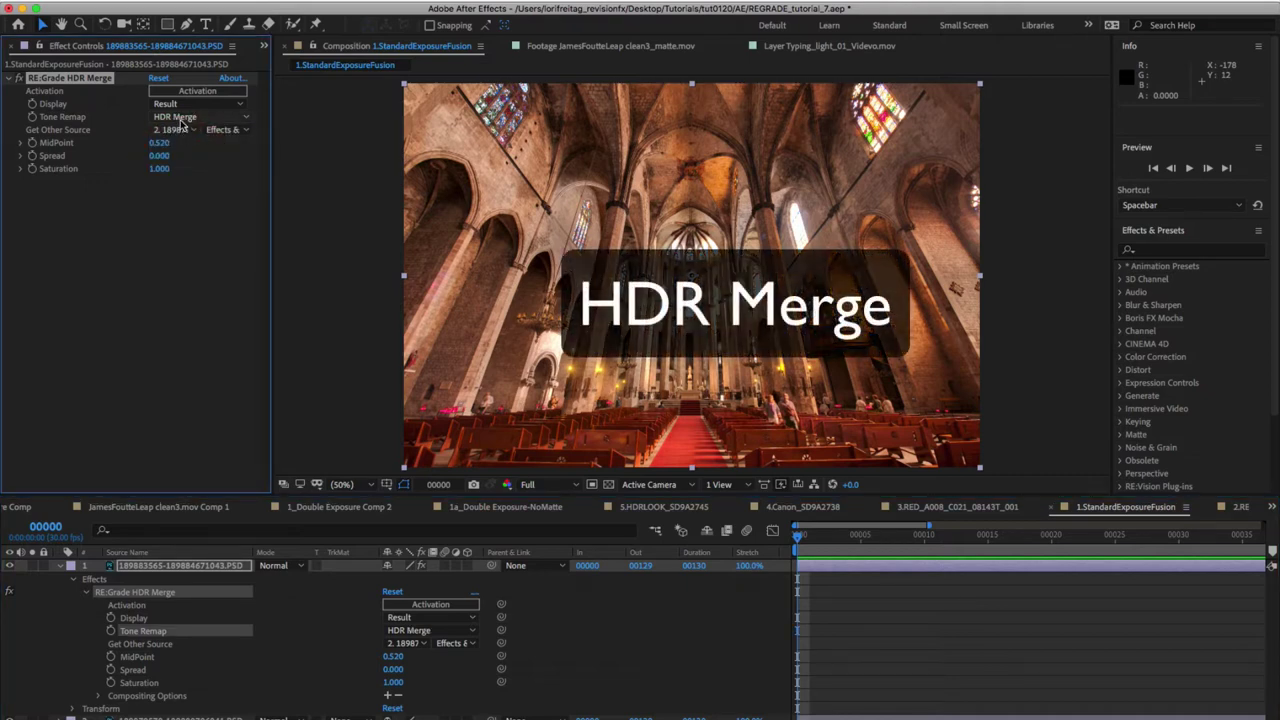
left_click(181, 118)
left_click(181, 160)
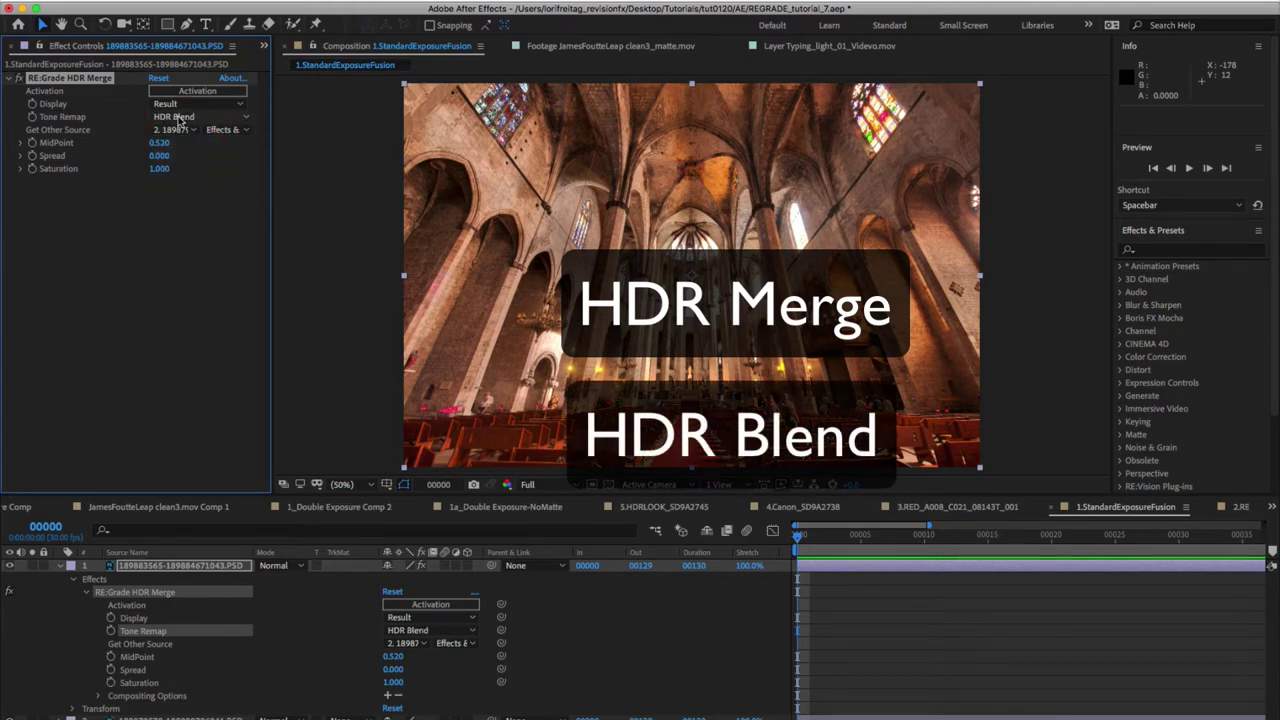
left_click(180, 118)
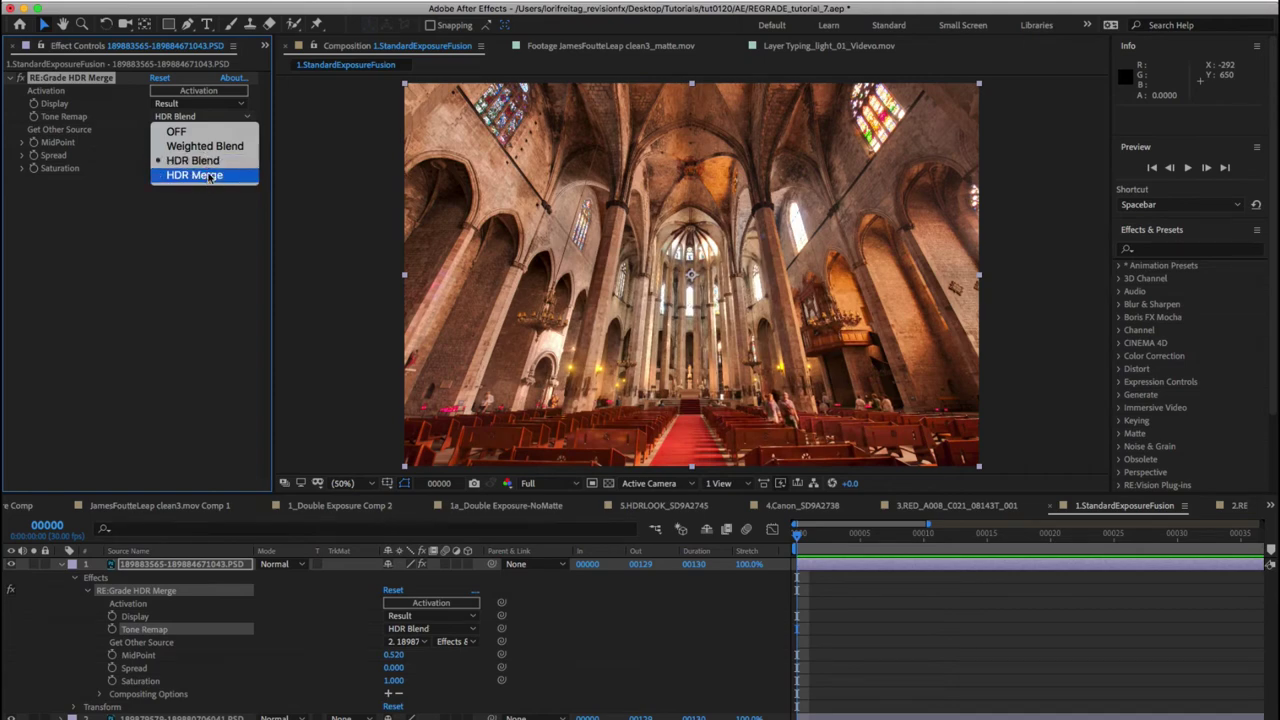
left_click(205, 160)
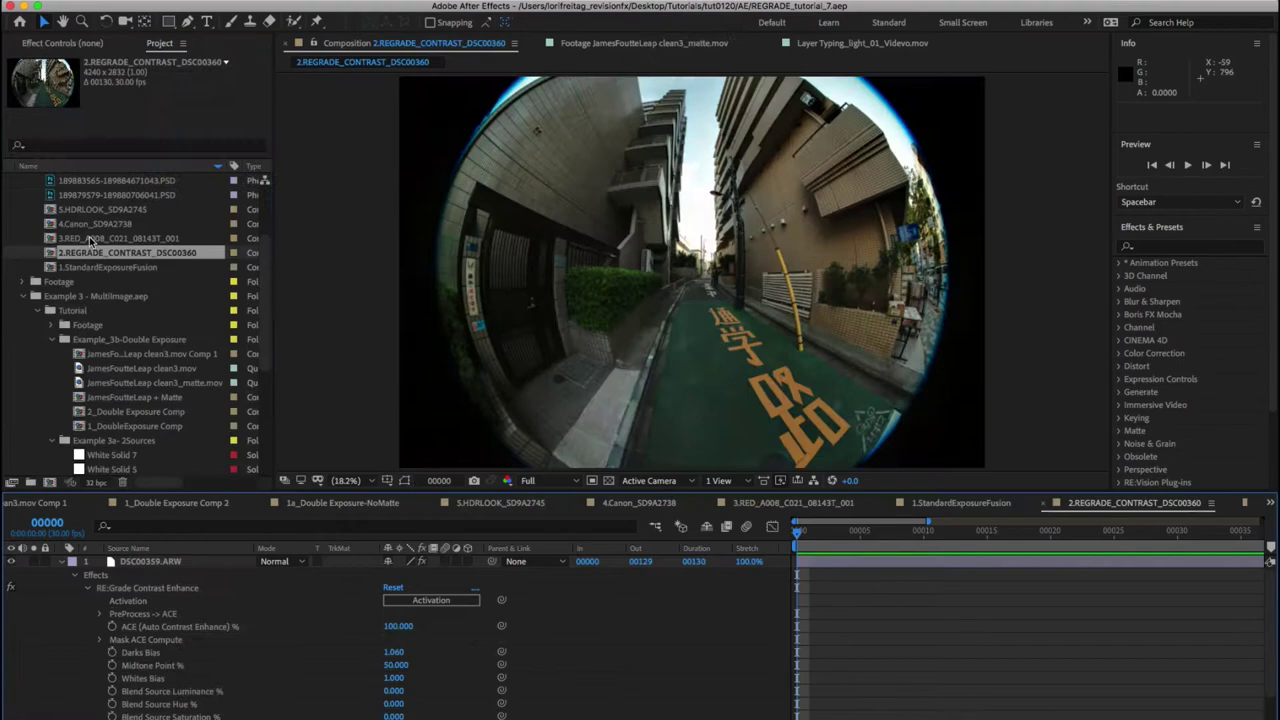
- Open the 3.RED_A008_C021_08143T_001 and 4.Canon_SD9A2738 example compositions for viewing
double_click(90, 240)
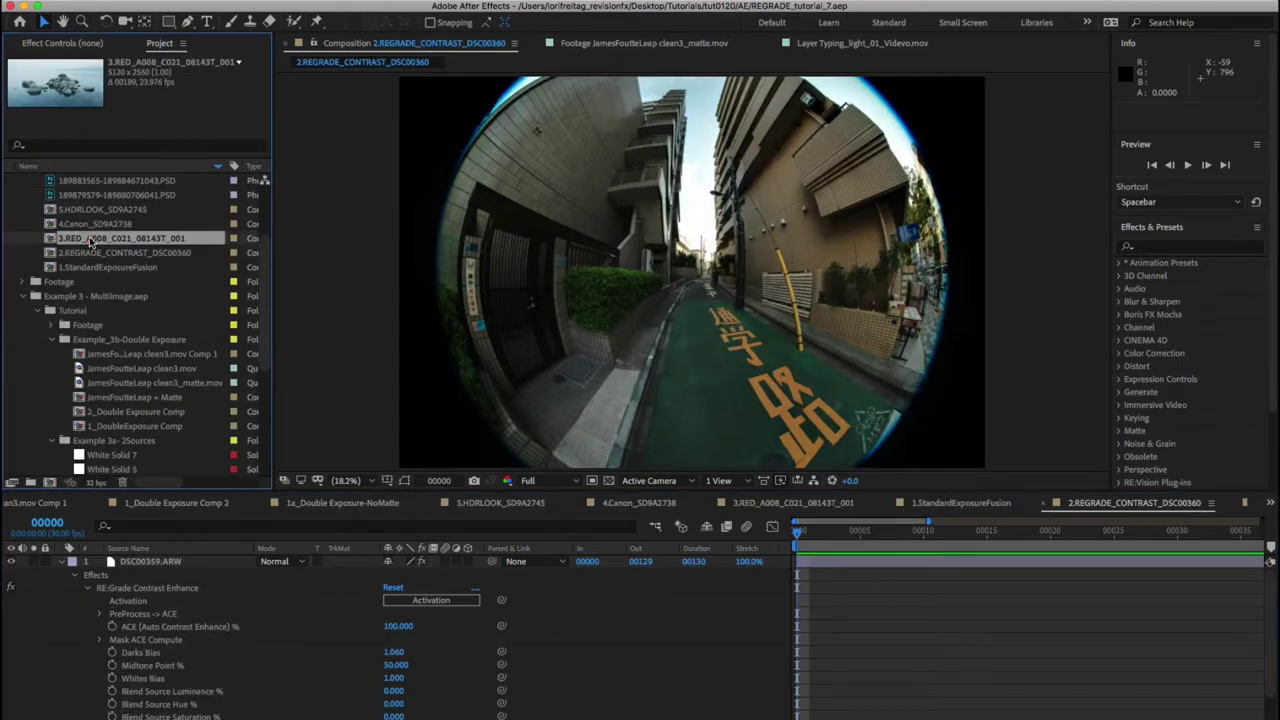
double_click(93, 224)
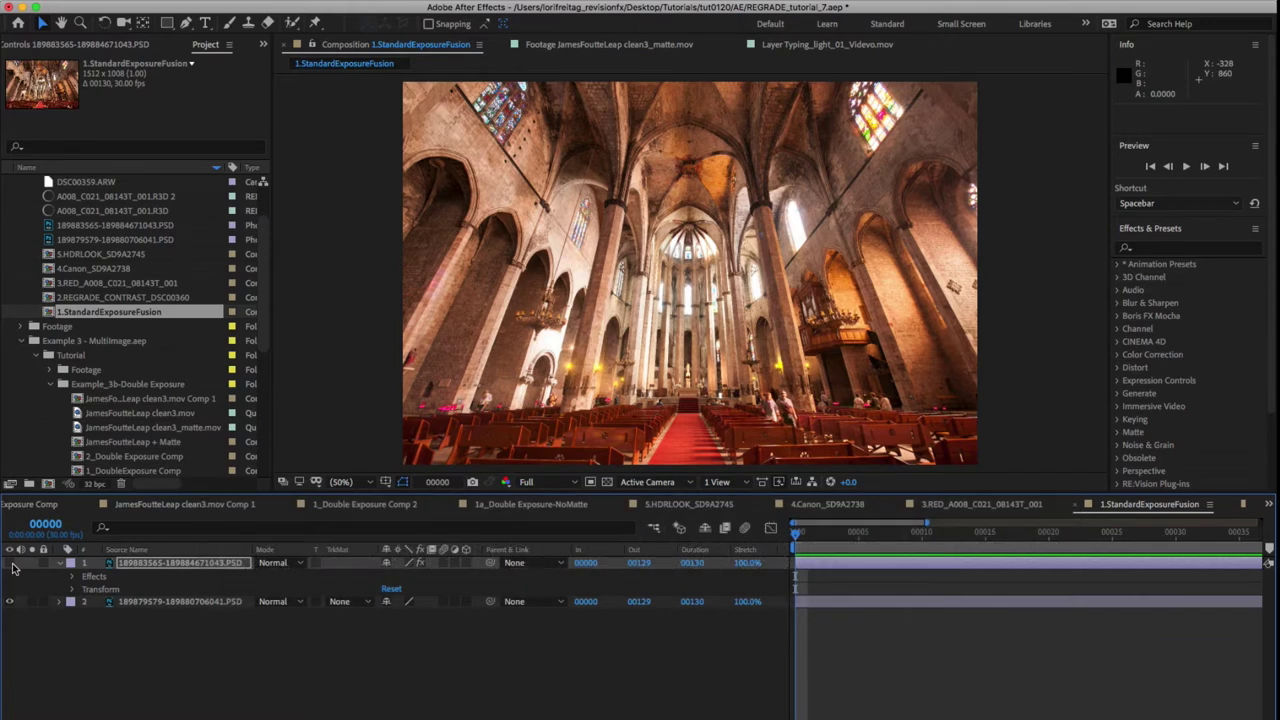
- Show the darker top layer in 1.StandardExposureFusion, comparing it with the brighter exposure beneath it
left_click(12, 566)
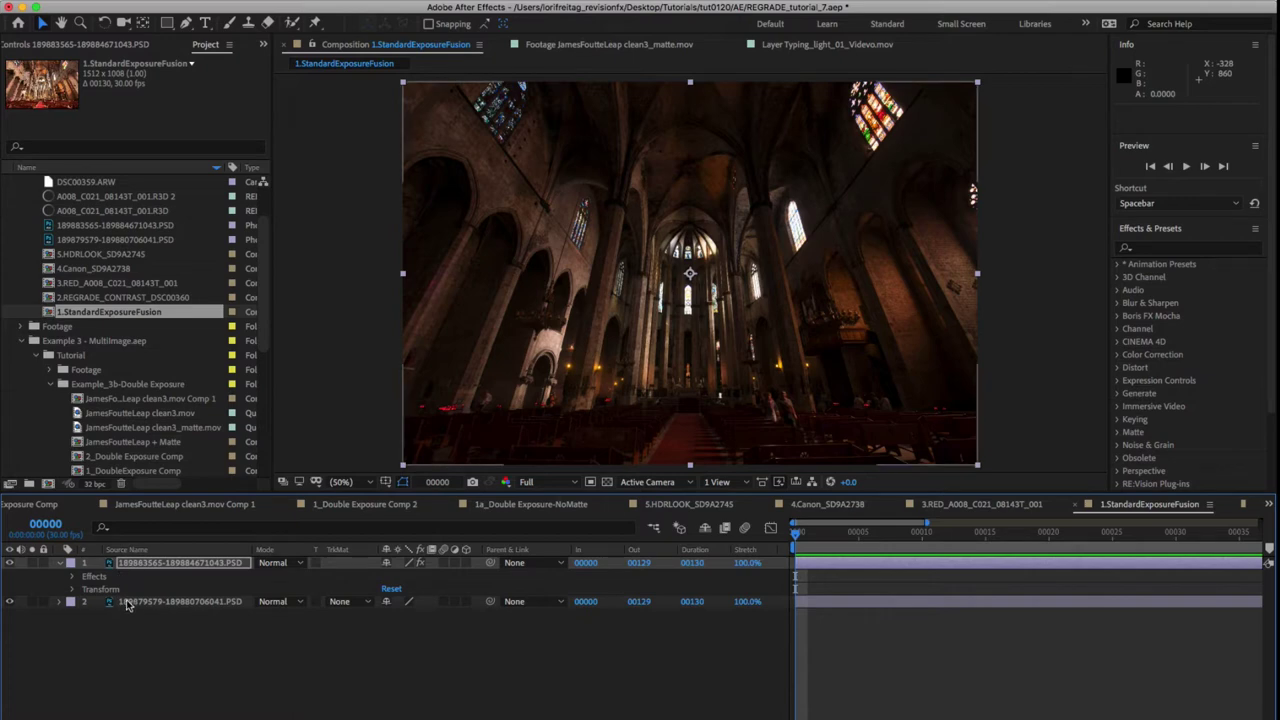
left_click(11, 565)
left_click(10, 564)
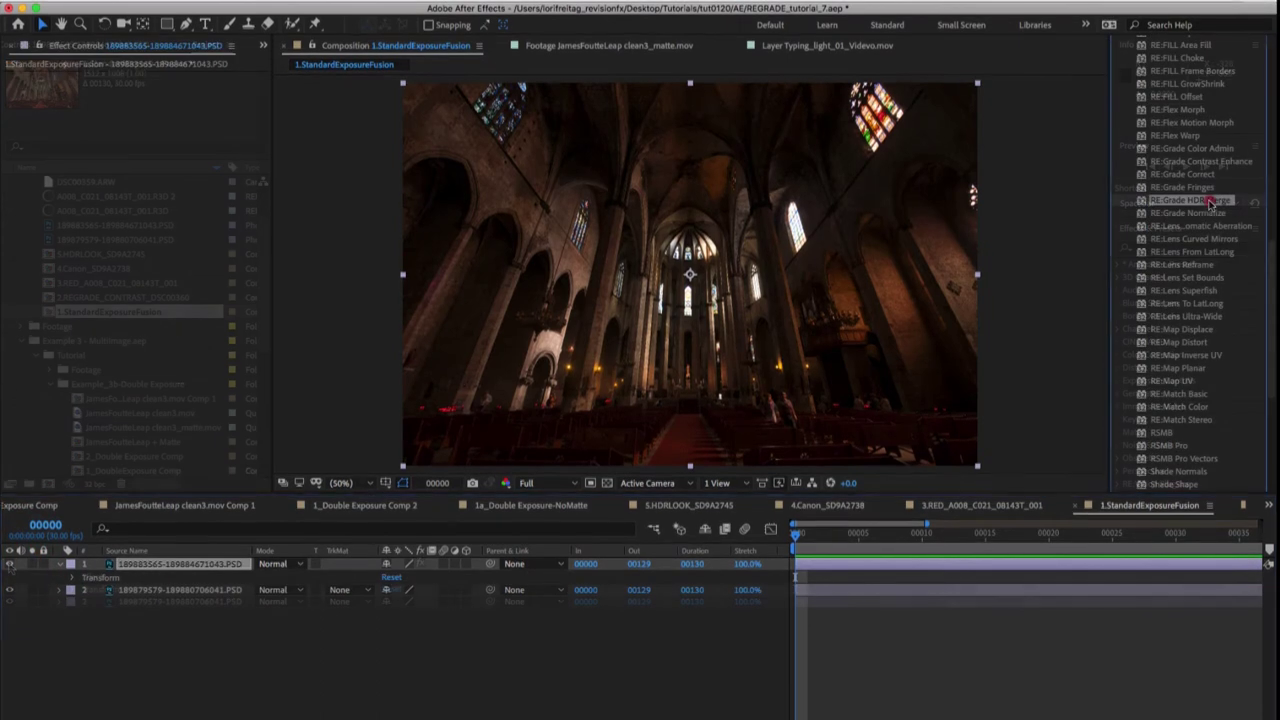
- Apply RE:Grade HDR Merge to the dark church layer, using HDR Blend tone remap and 189879579-189880706041.PSD as the other source
left_click_drag(1190, 200, 140, 566)
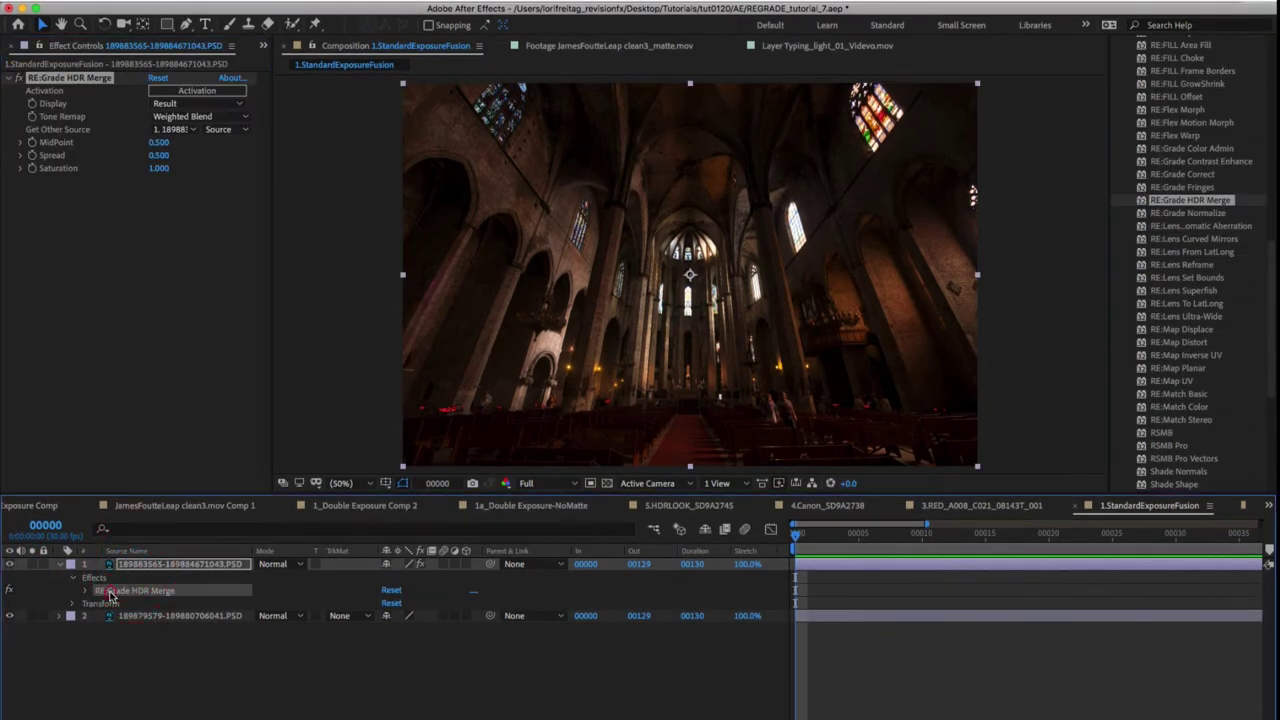
left_click(201, 117)
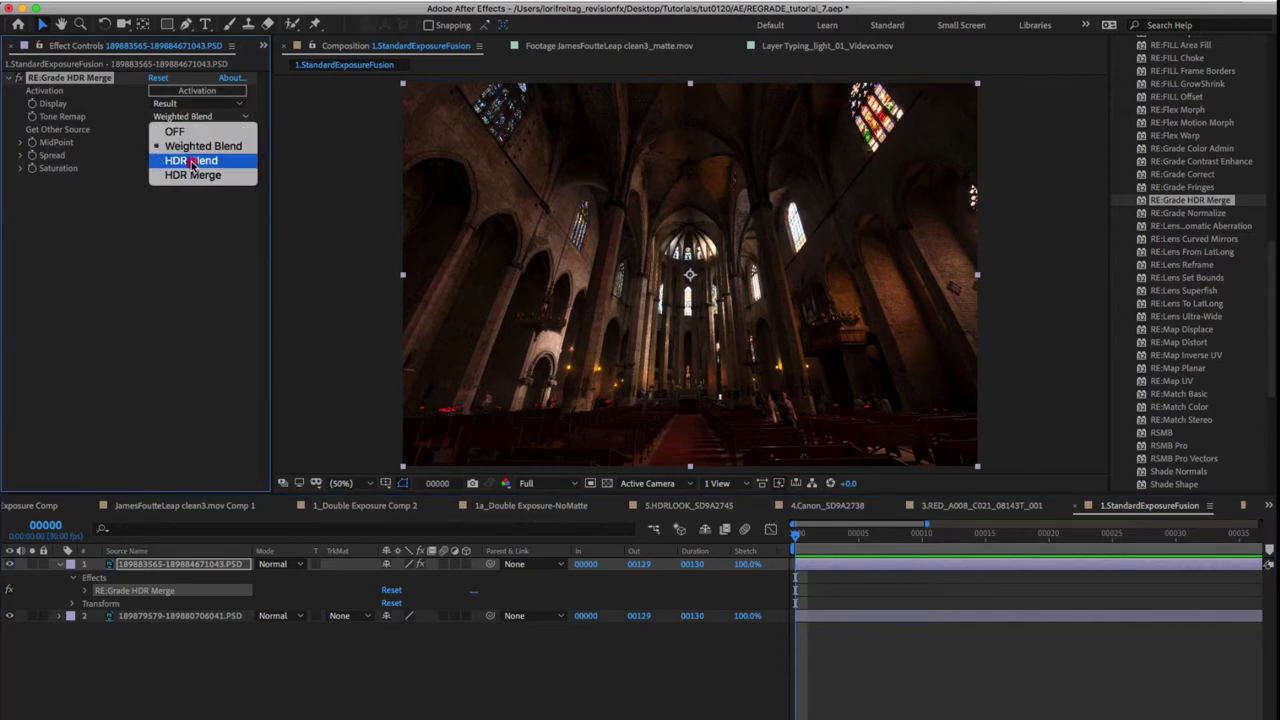
left_click(192, 161)
left_click(174, 130)
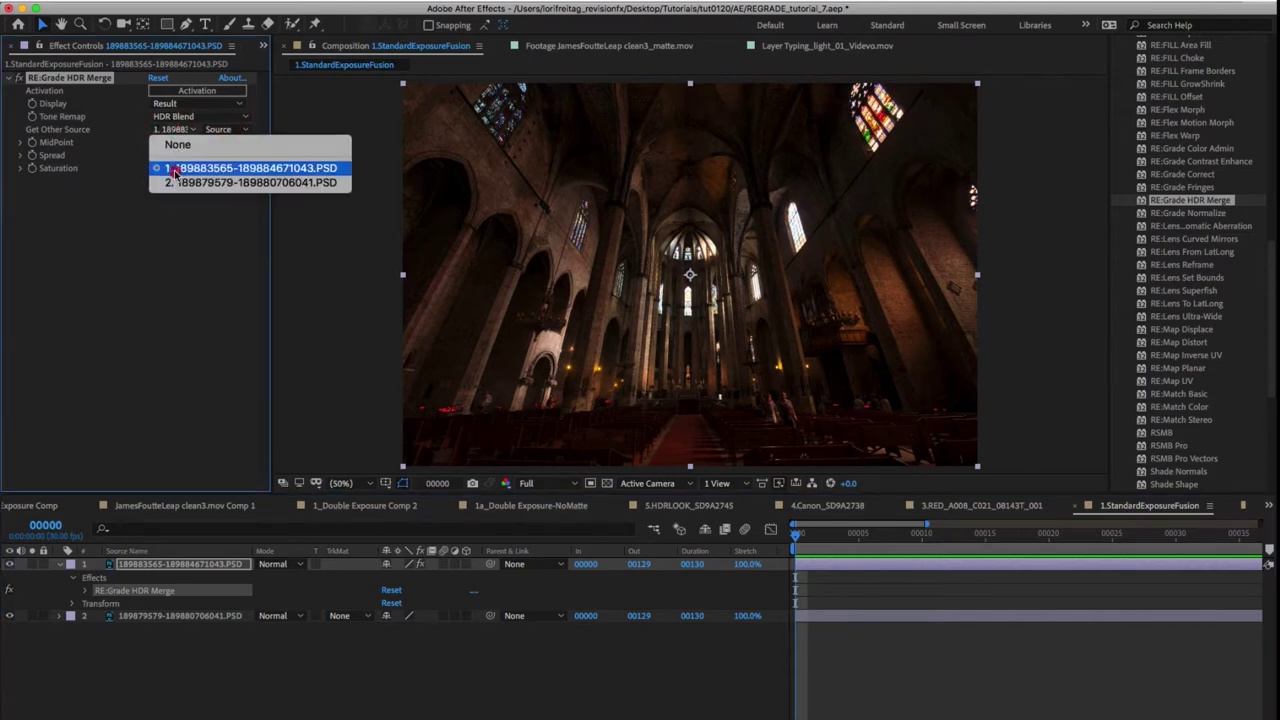
left_click(176, 182)
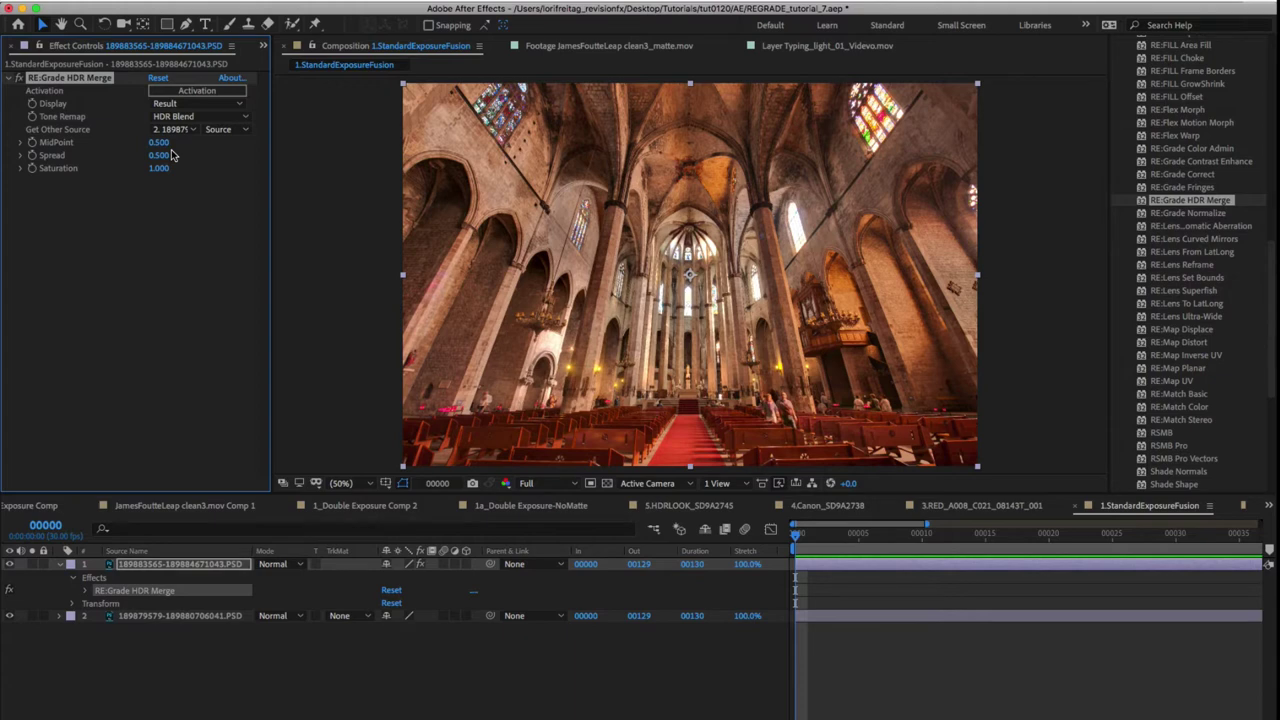
left_click(166, 144)
left_click_drag(166, 144, 166, 157)
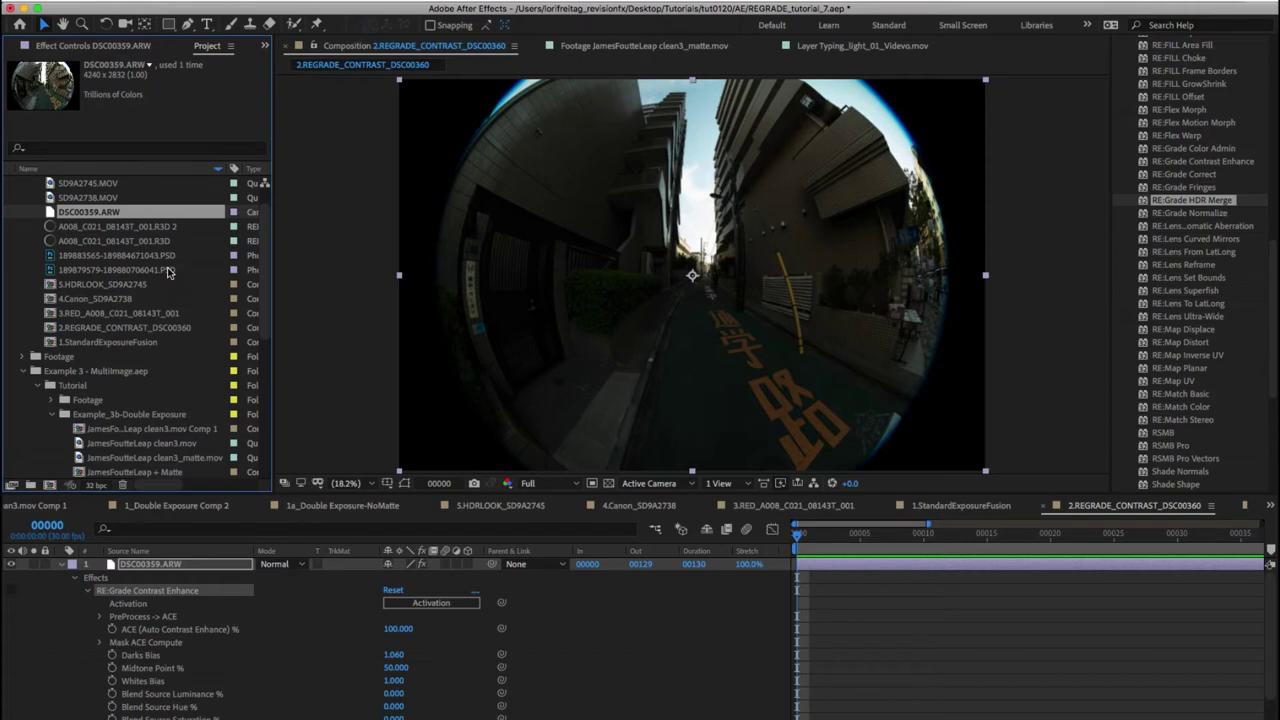
- Darken the raw footage DSC00359.ARW through its footage interpretation, setting the Camera Raw exposure to -1.50
right_click(112, 217)
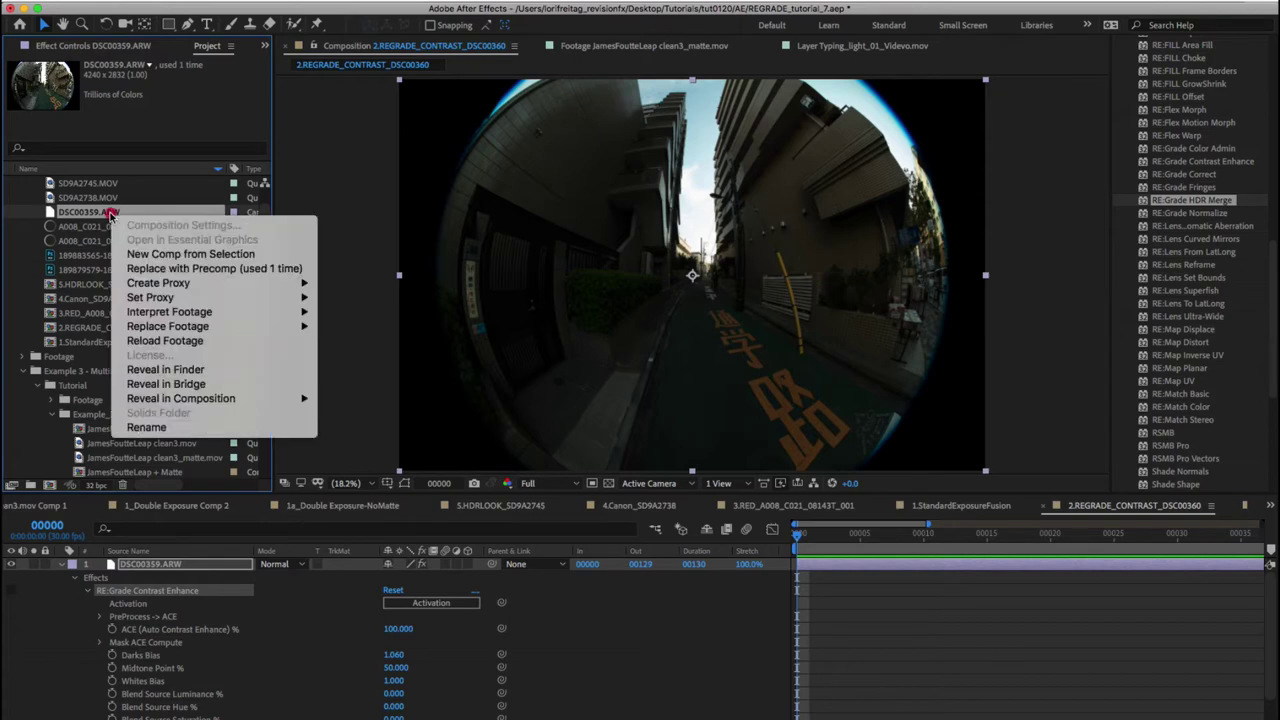
mouse_move(190, 314)
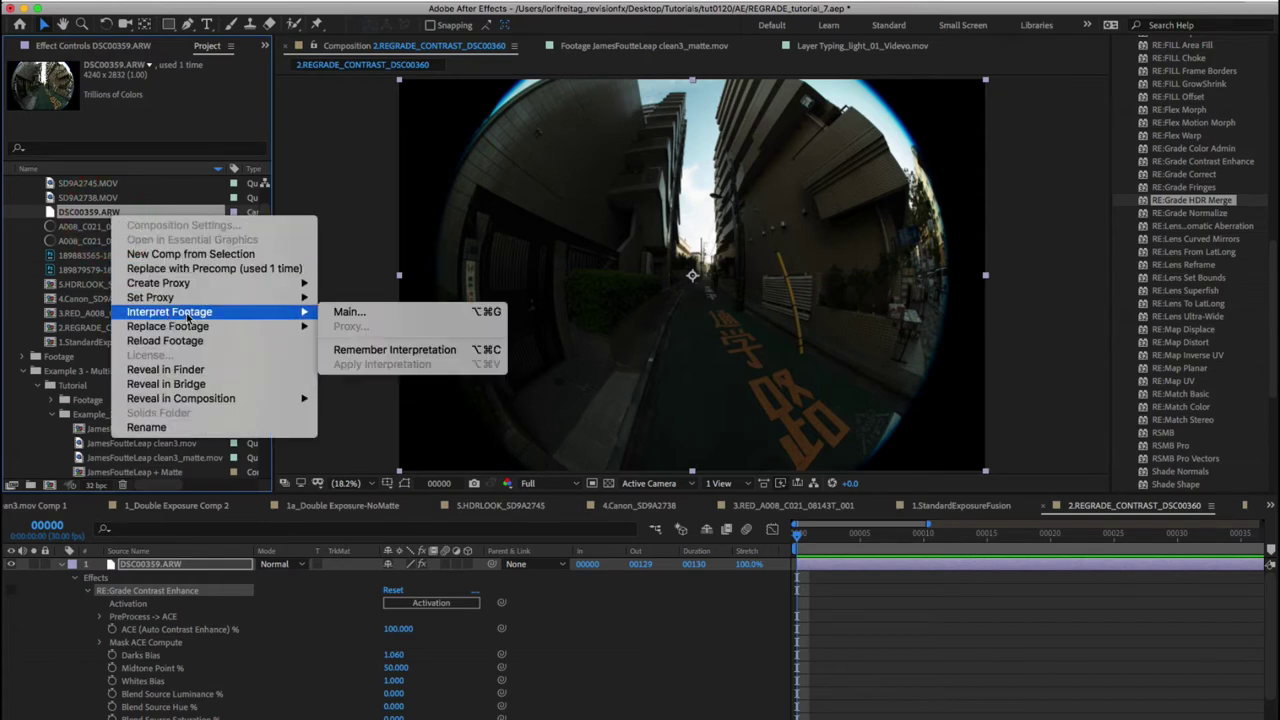
left_click(342, 312)
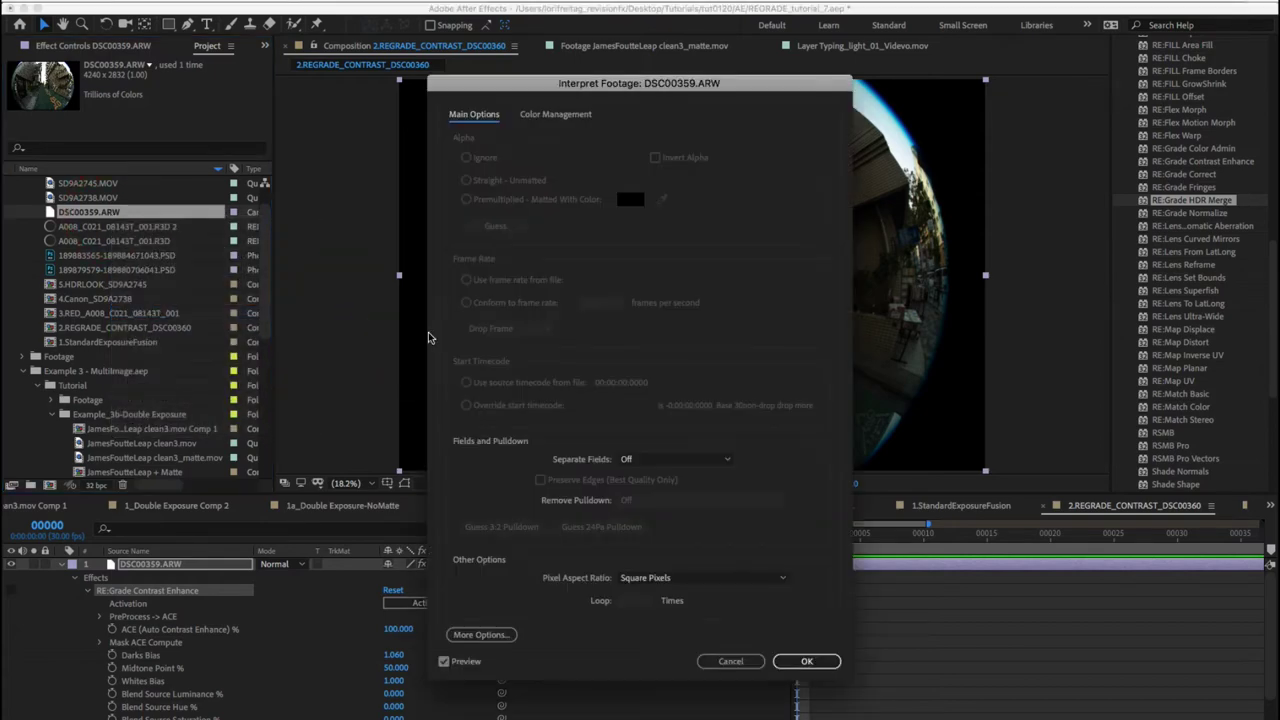
left_click(466, 637)
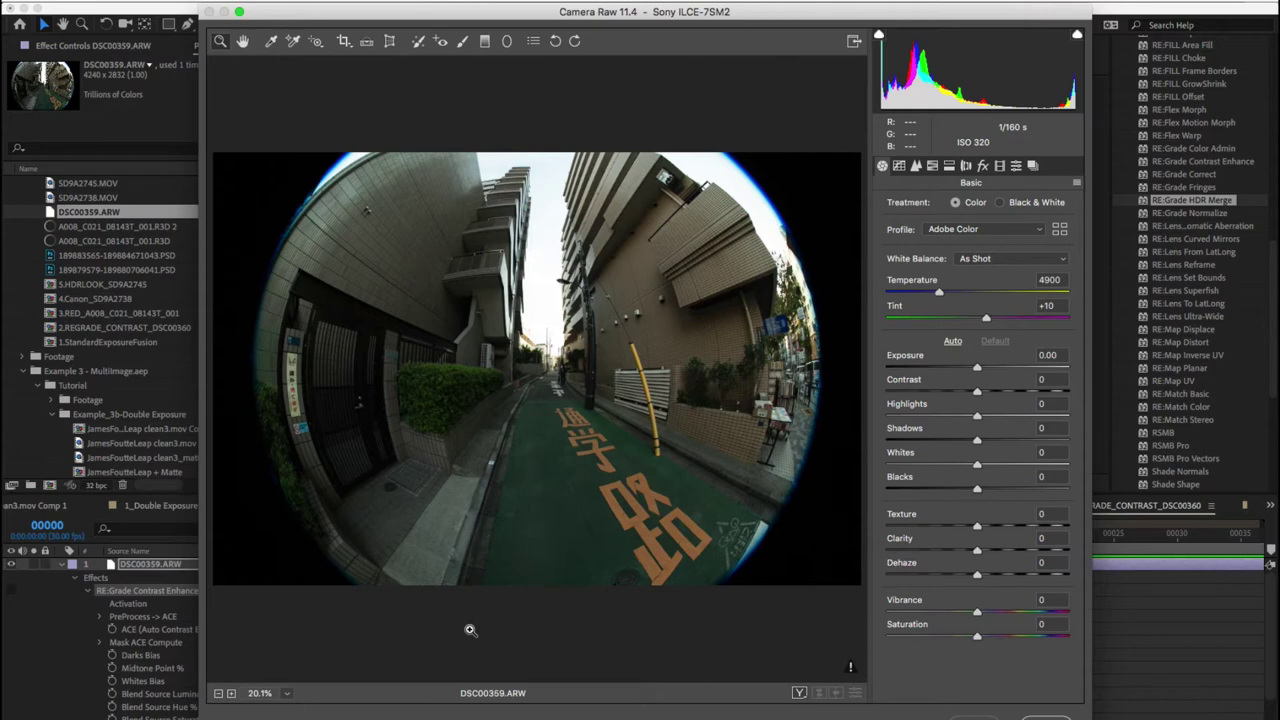
left_click(1046, 355)
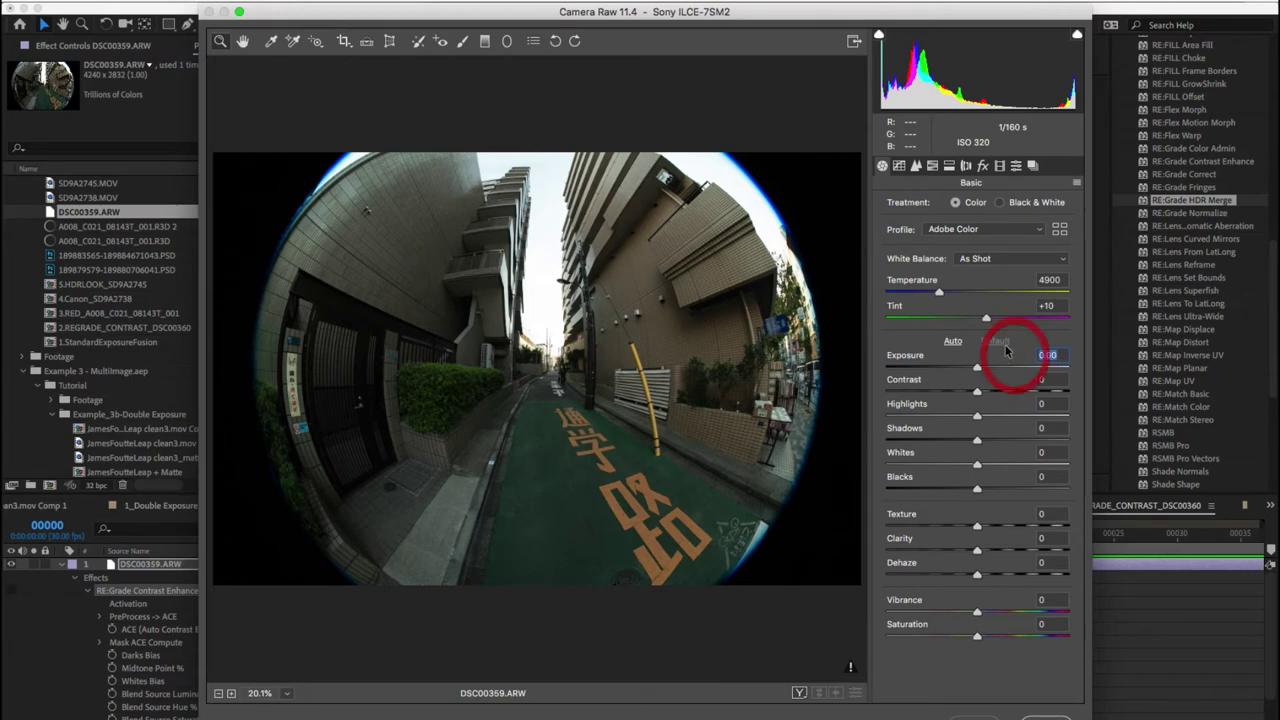
type("-1")
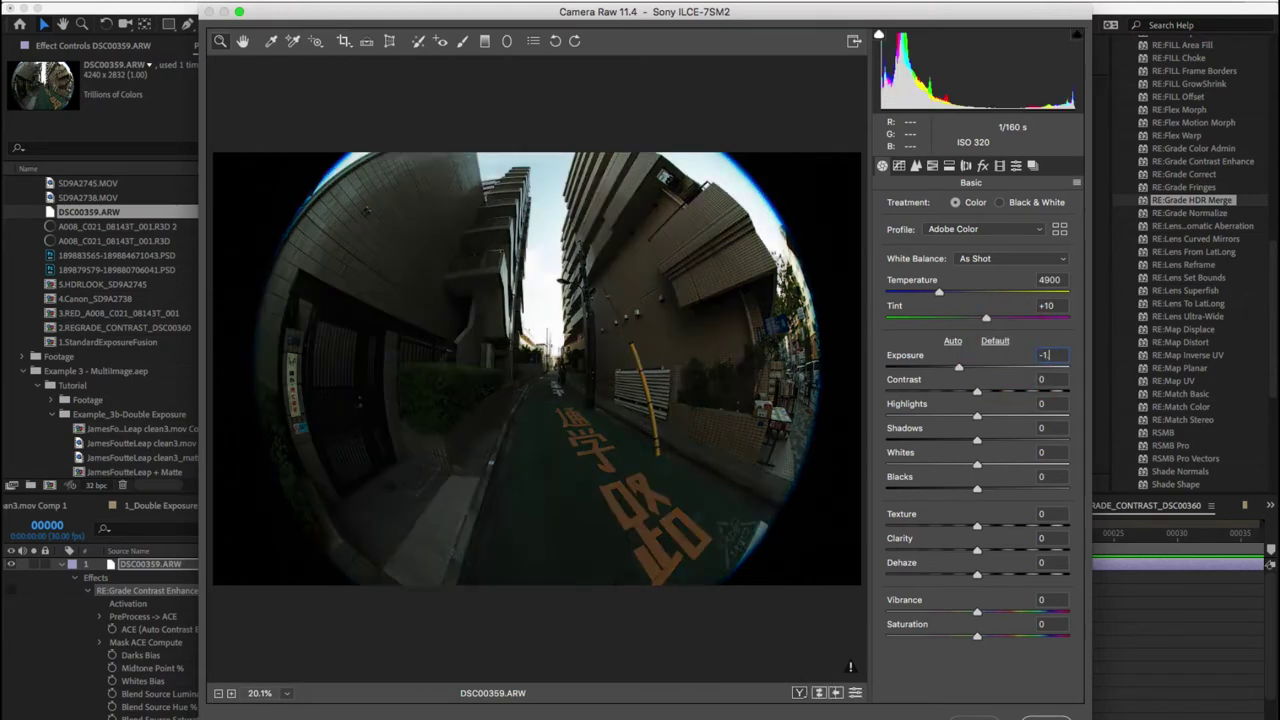
type(".5")
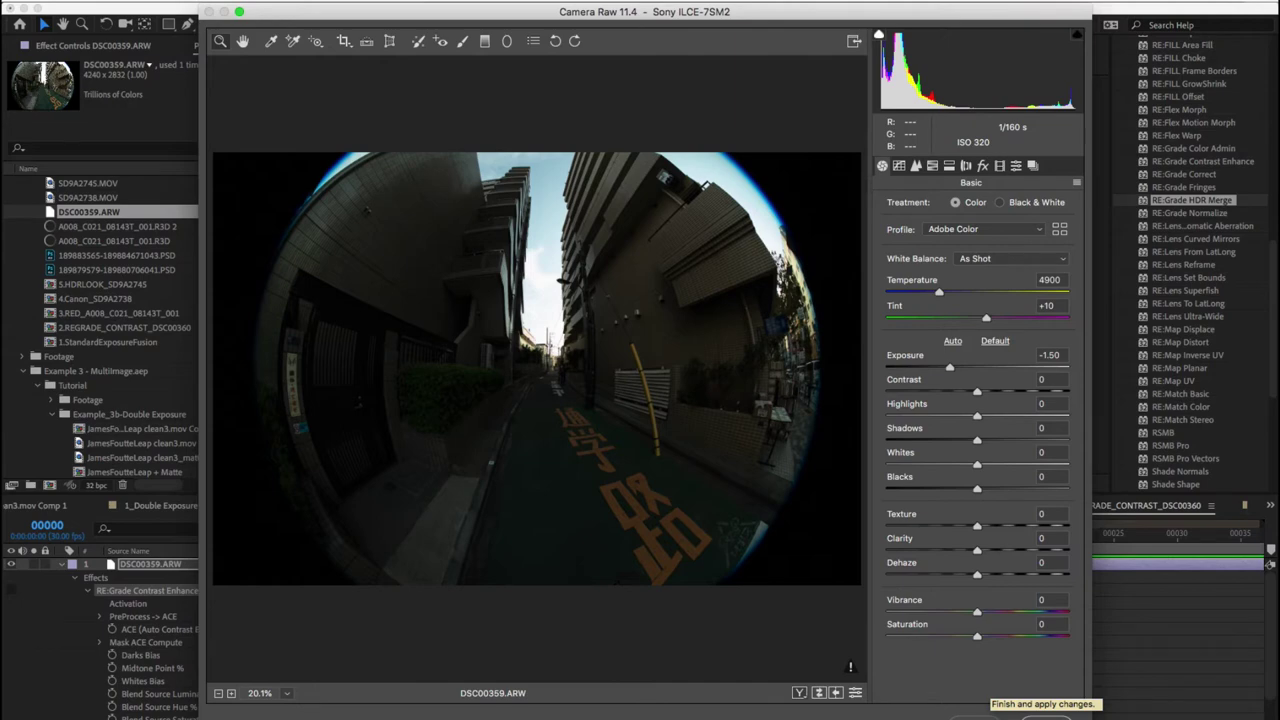
left_click(1046, 717)
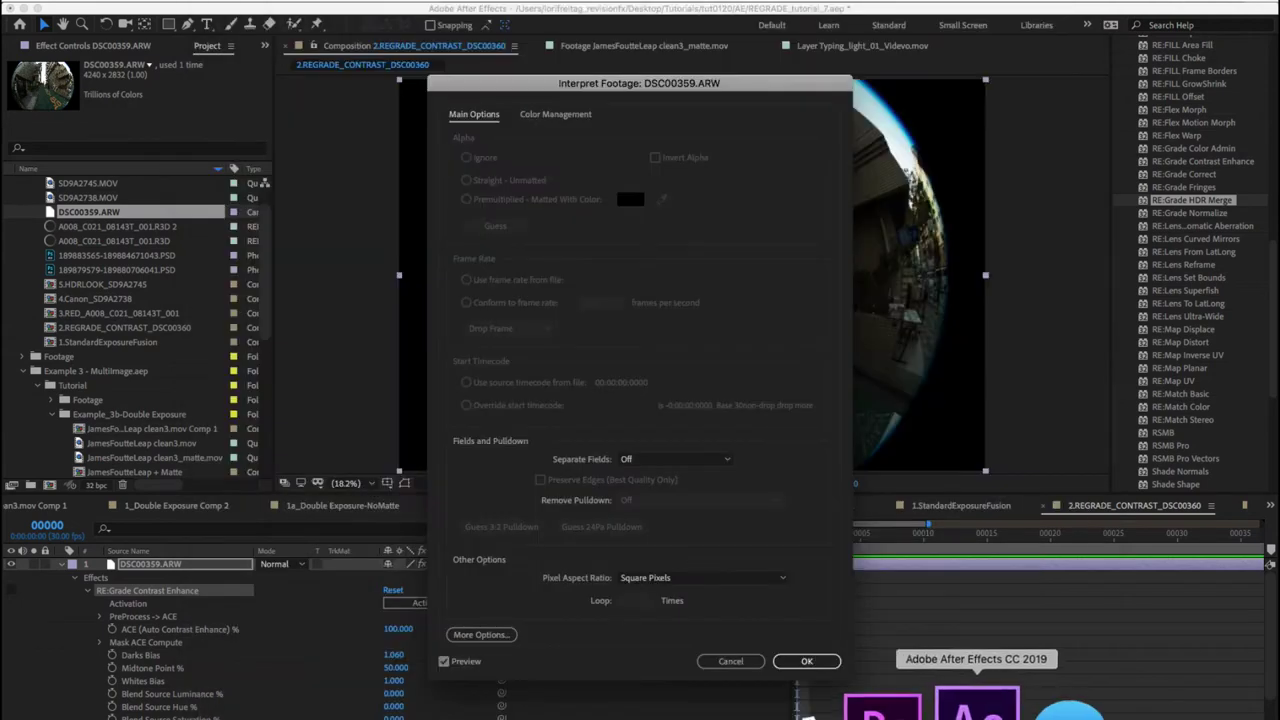
left_click(812, 663)
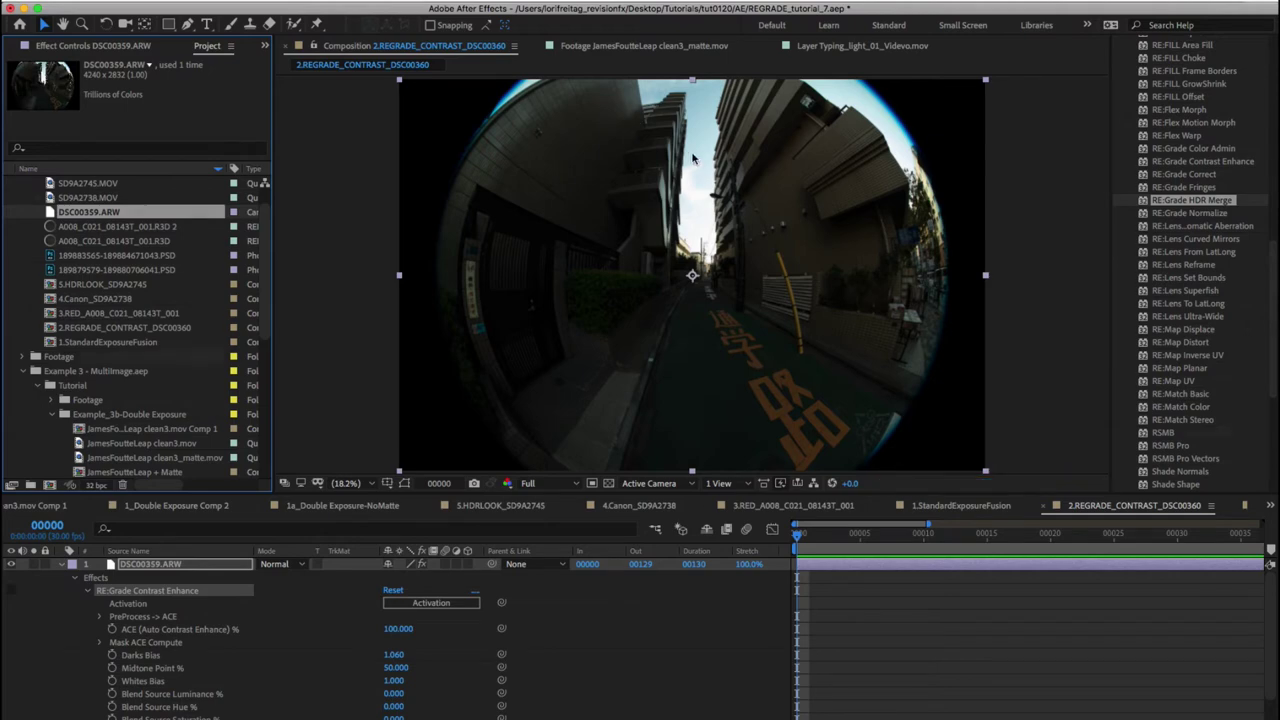
- Enable RE:Grade Contrast Enhance on the DSC00359.ARW layer and set its Tone Remap to HDR Merge
left_click(12, 590)
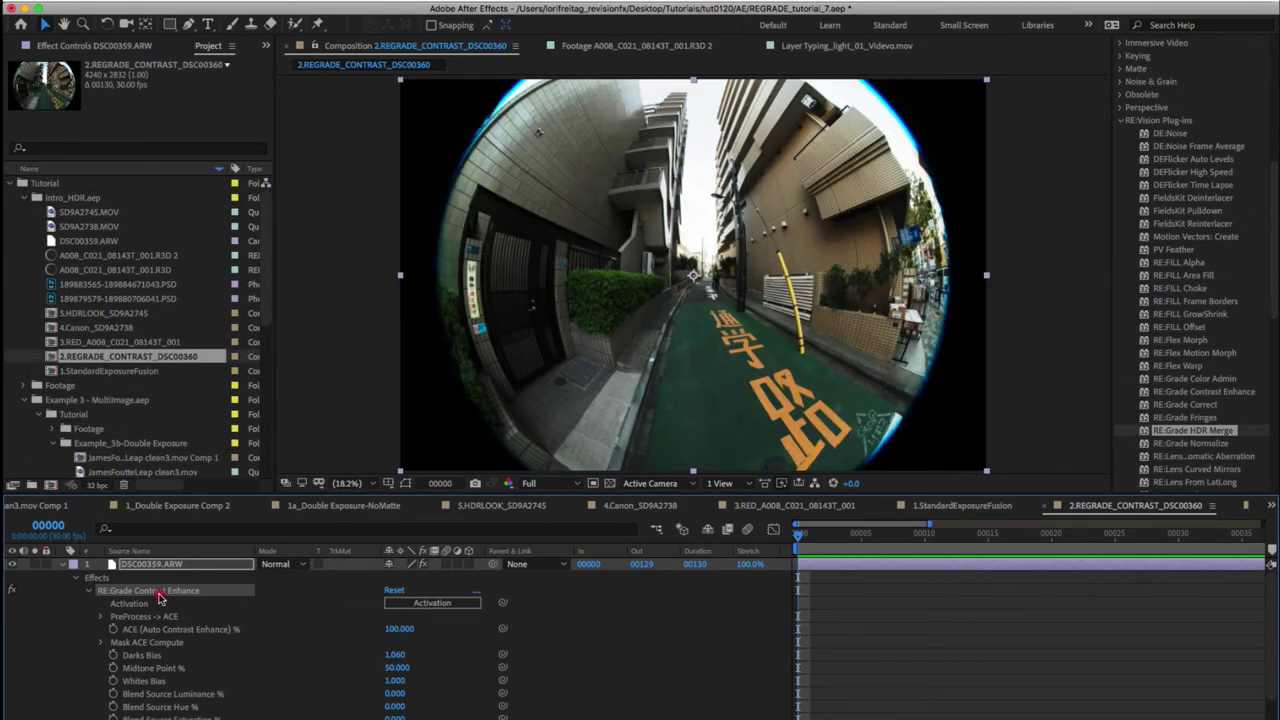
left_click(158, 591)
left_click(194, 284)
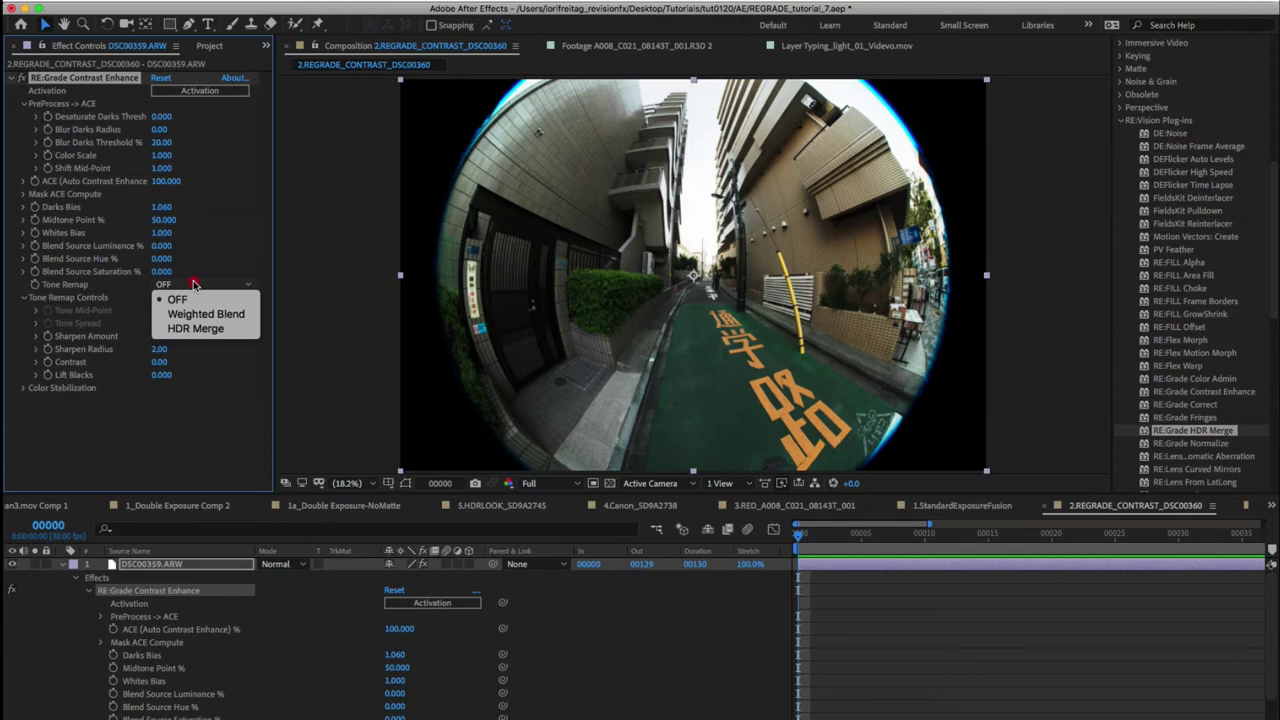
left_click(195, 329)
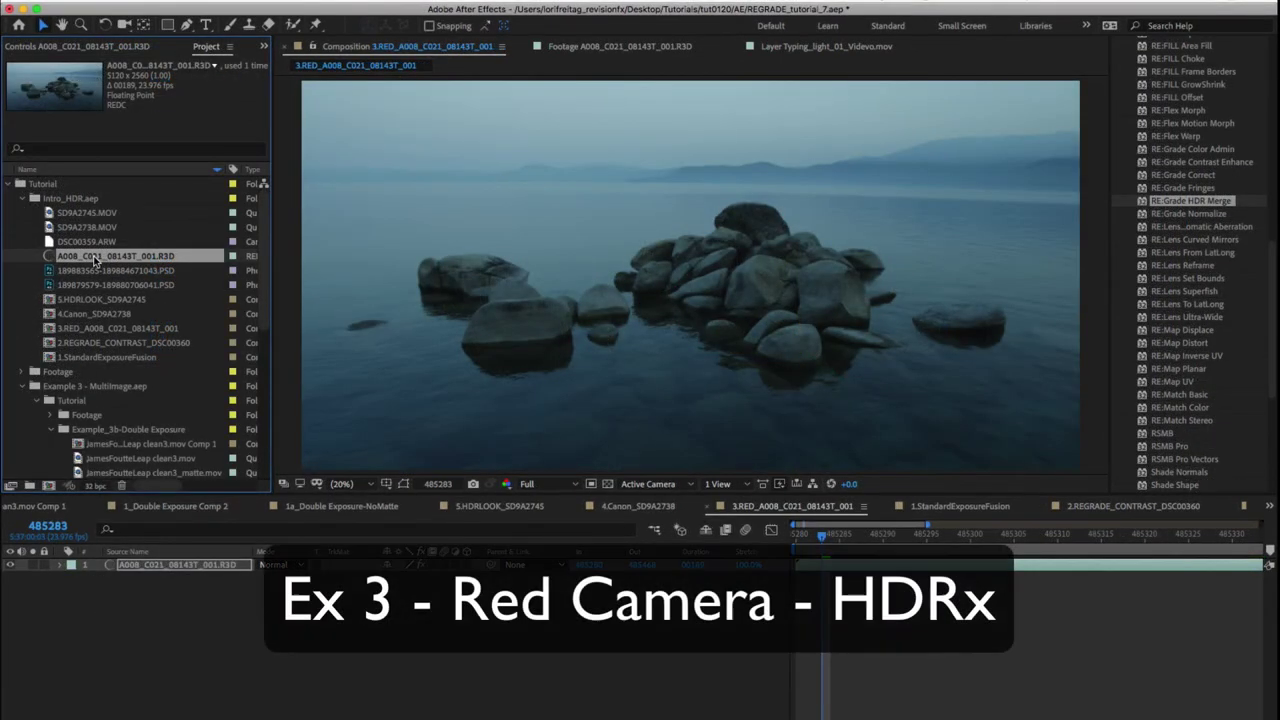
- Set the HDR Track of A008_C021_08143T_001.R3D to 1 in its RED source settings, comparing it with track 2
right_click(95, 260)
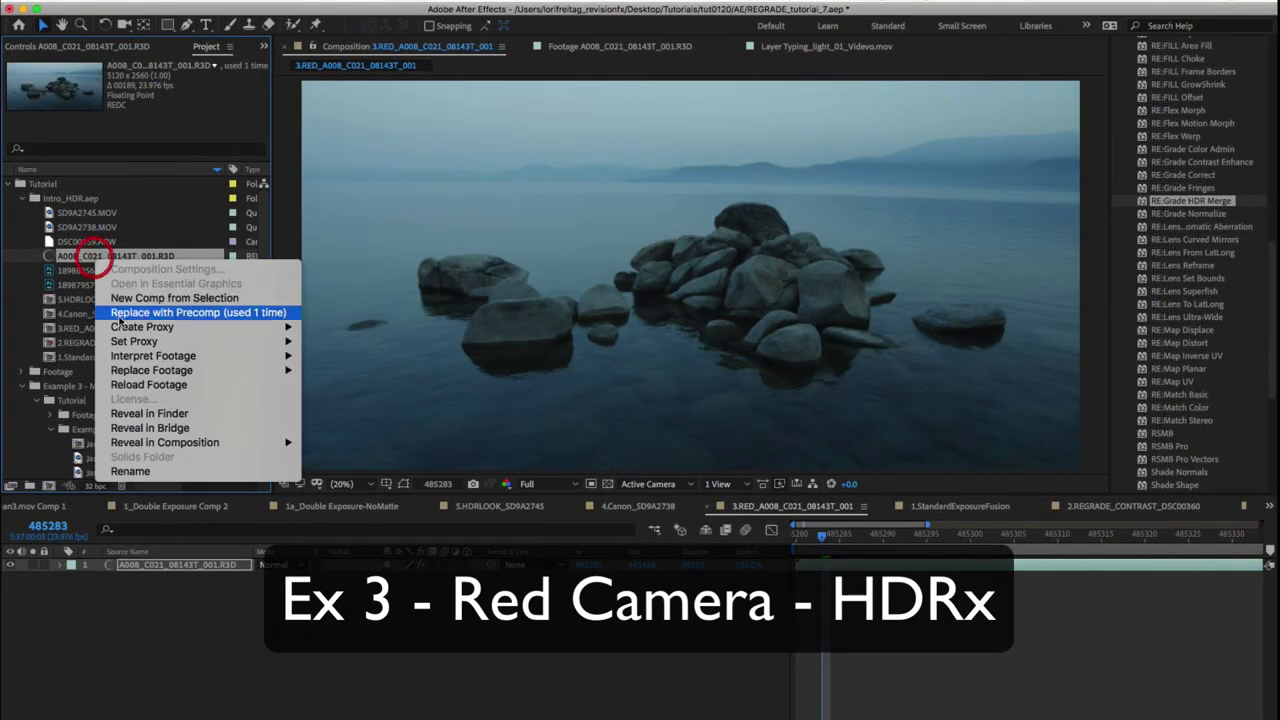
mouse_move(133, 356)
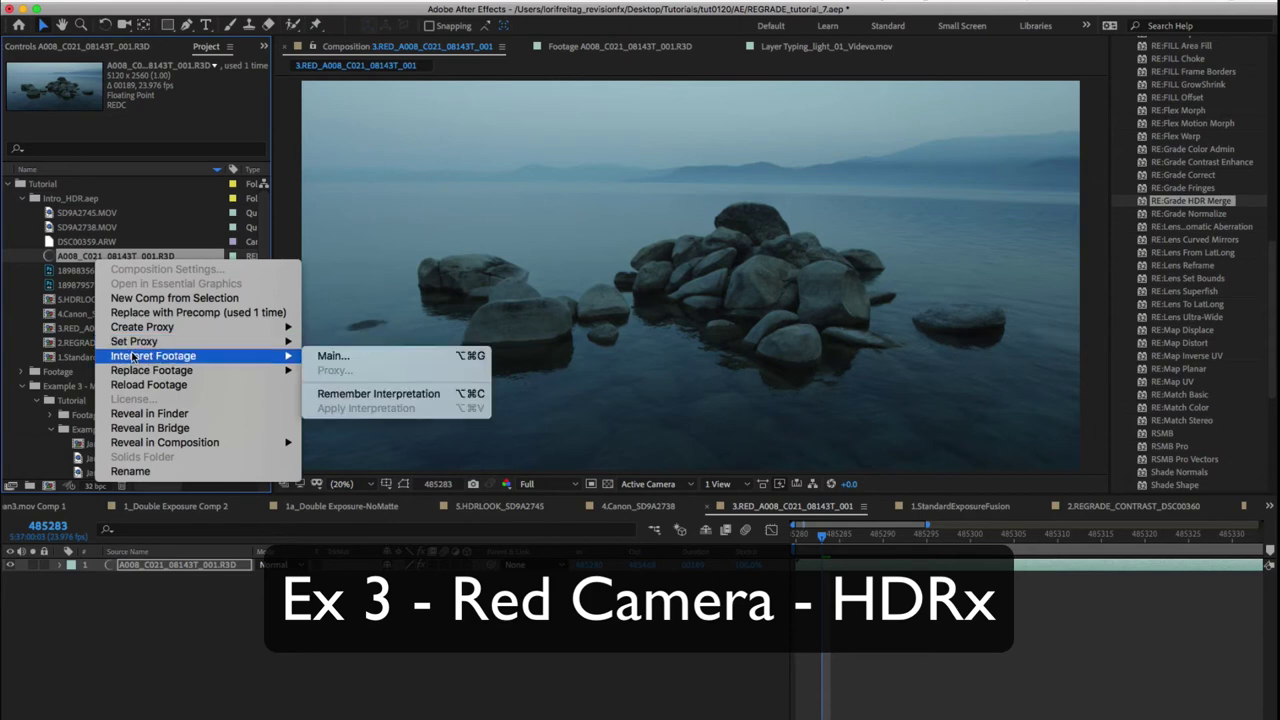
left_click(319, 358)
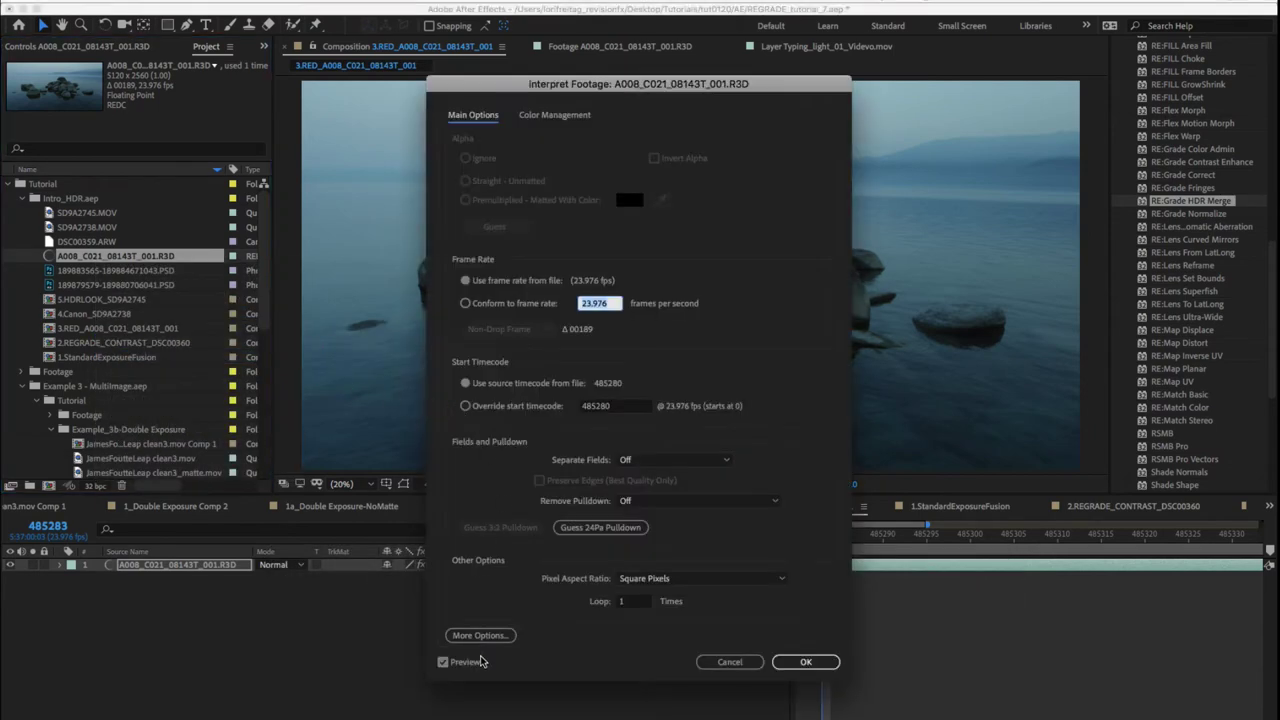
left_click(478, 637)
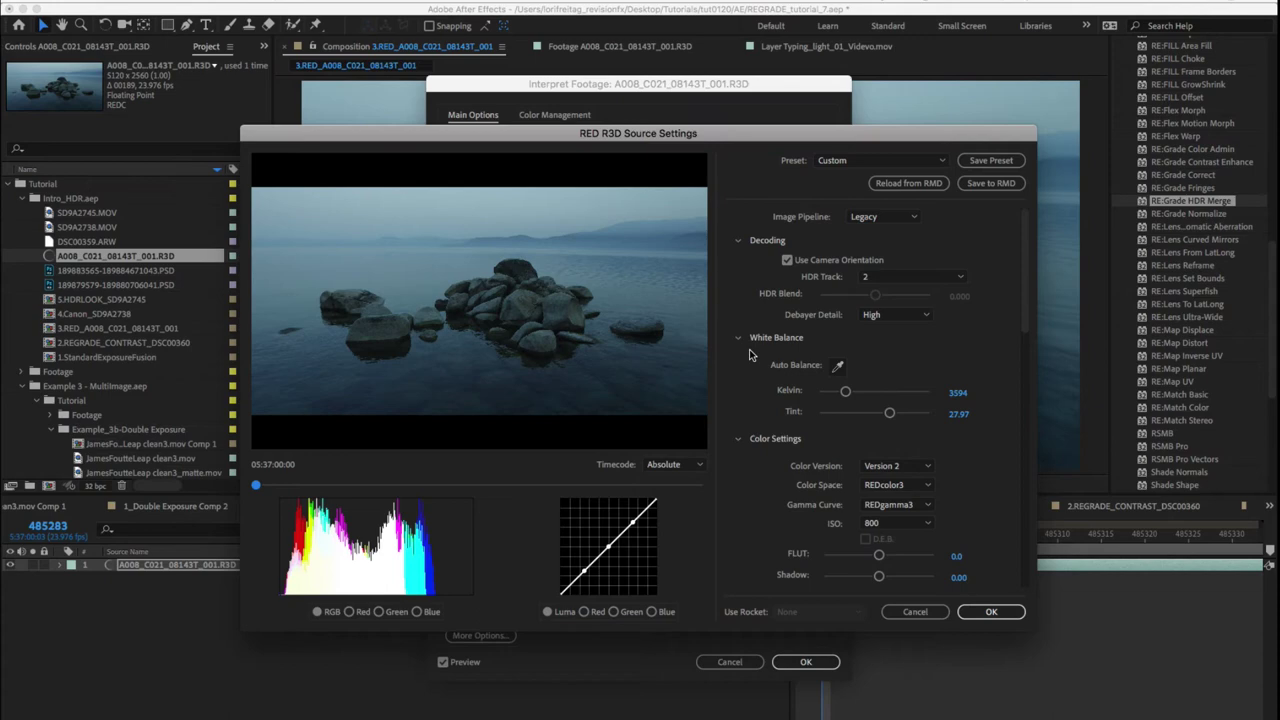
left_click(902, 277)
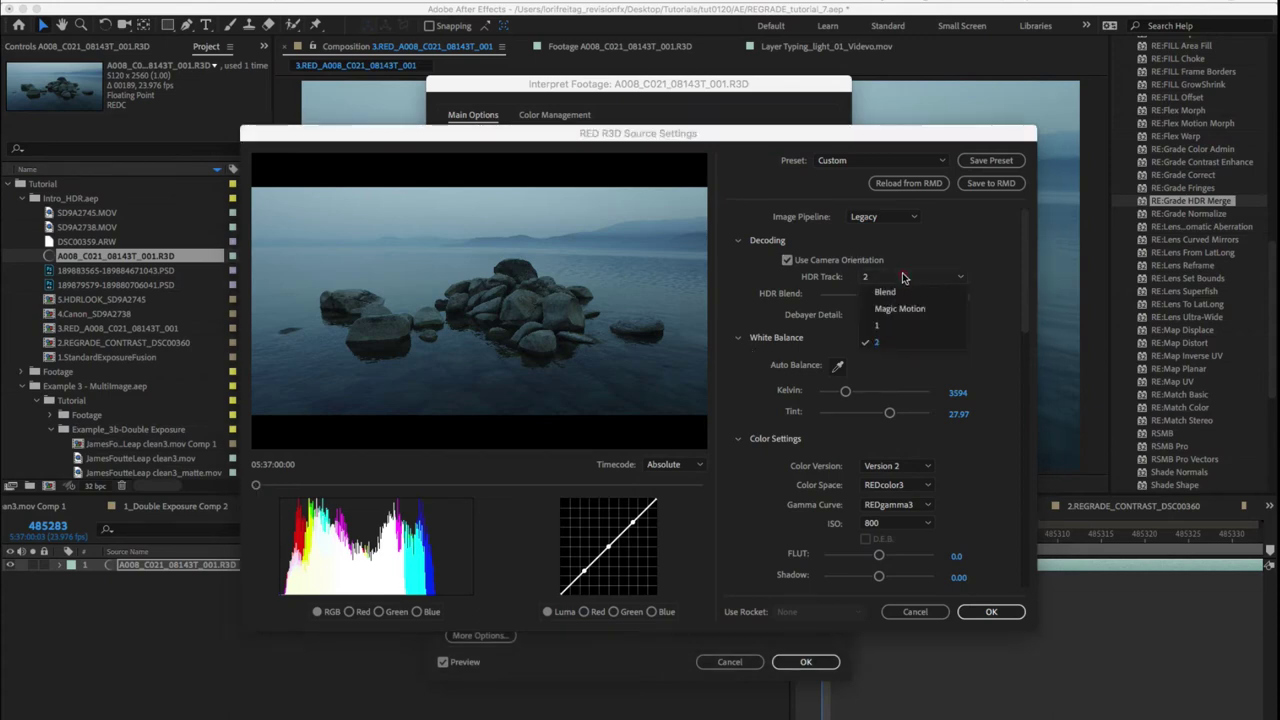
left_click(893, 325)
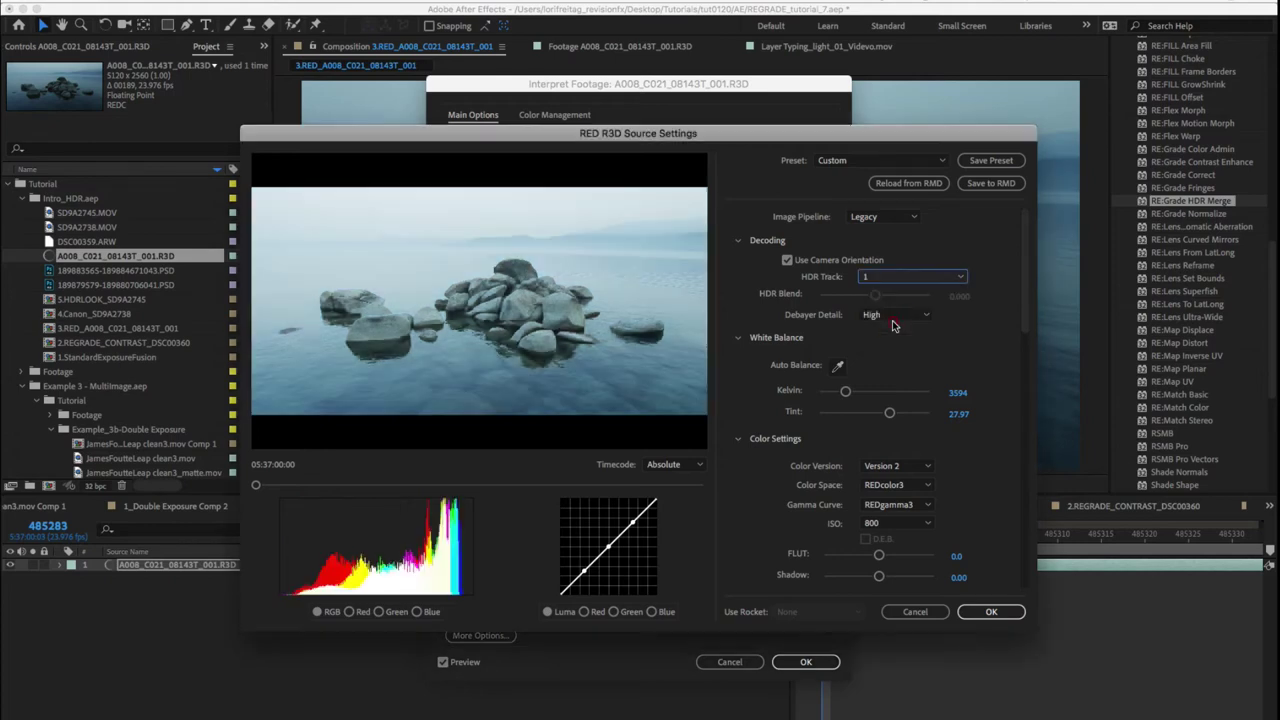
left_click(871, 278)
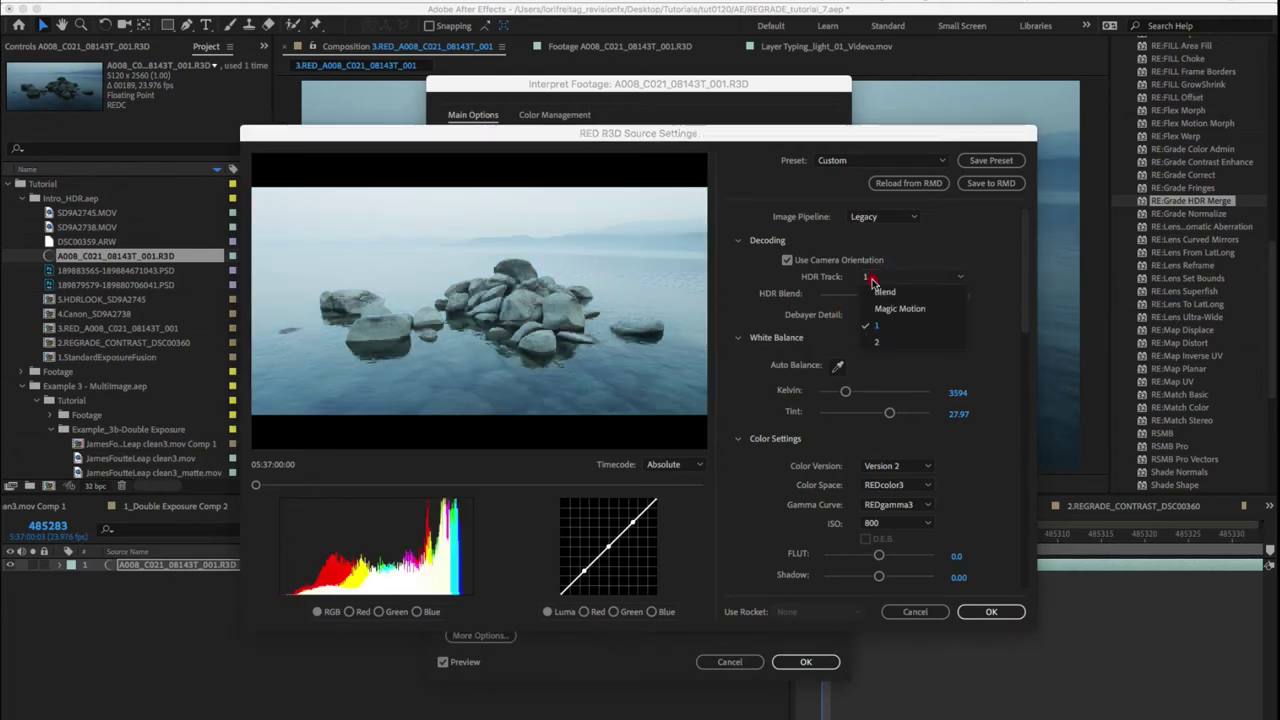
left_click(876, 340)
left_click(865, 278)
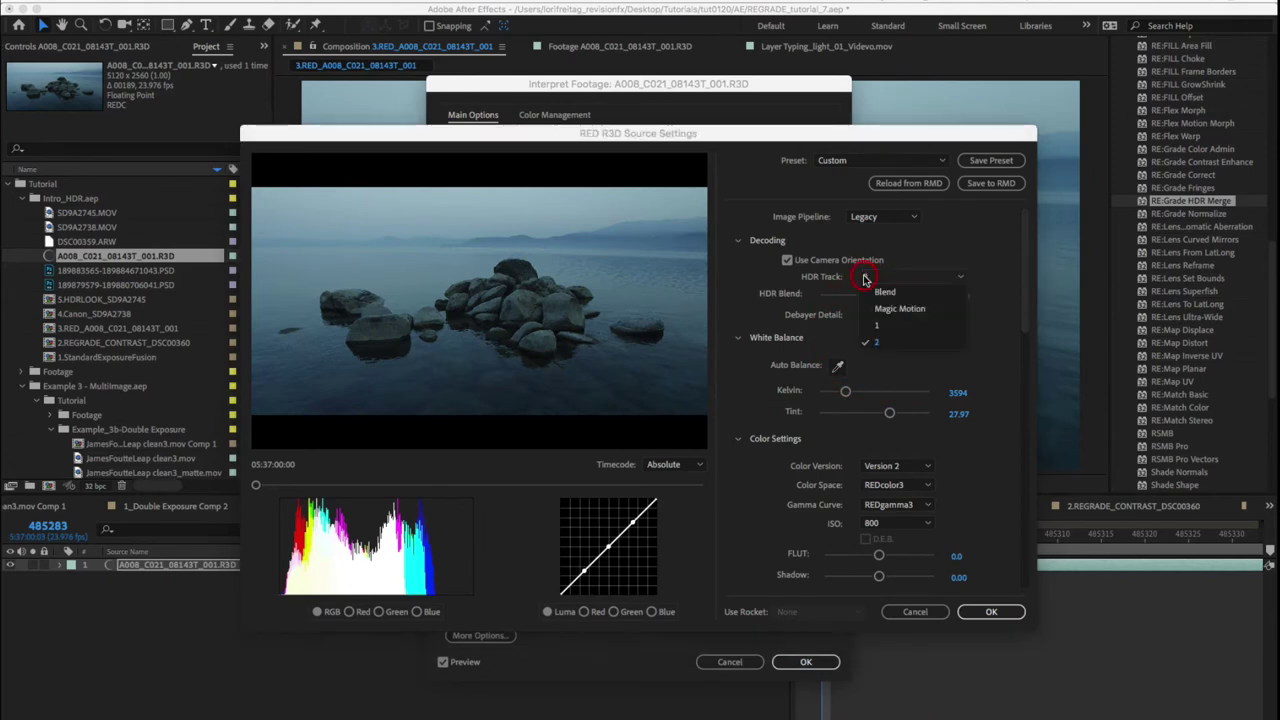
left_click(880, 322)
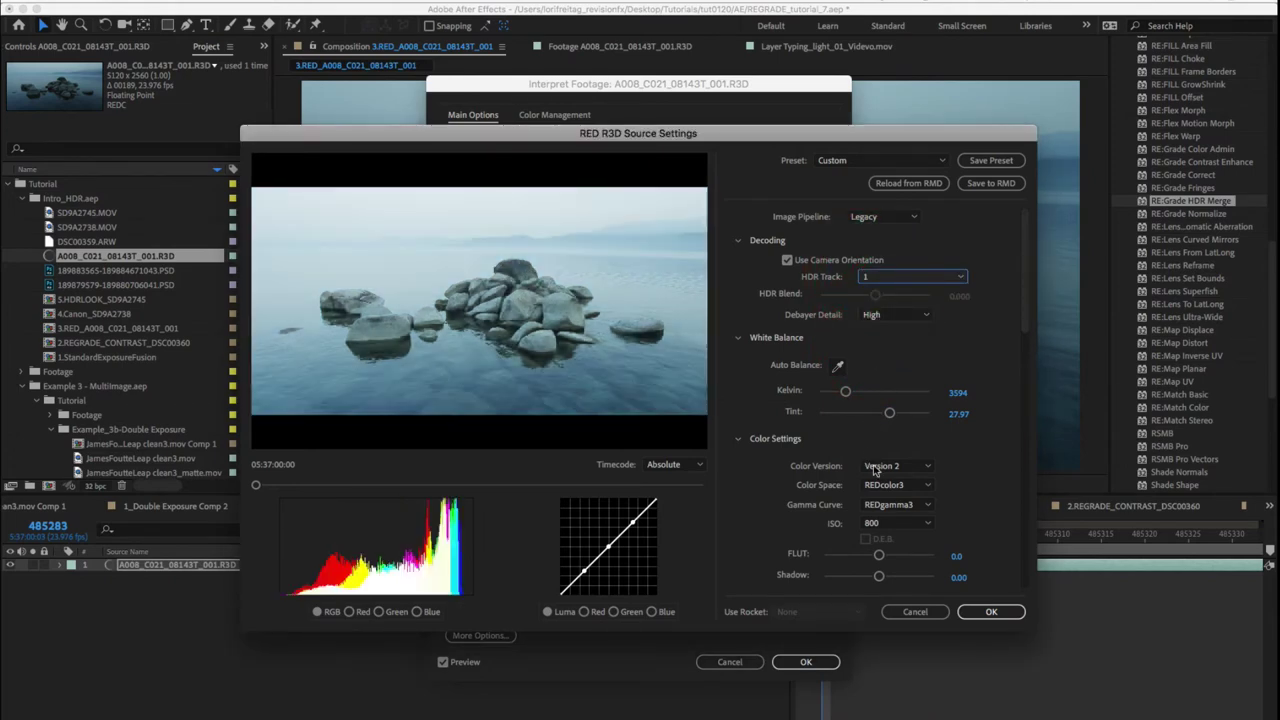
left_click(983, 611)
left_click(800, 661)
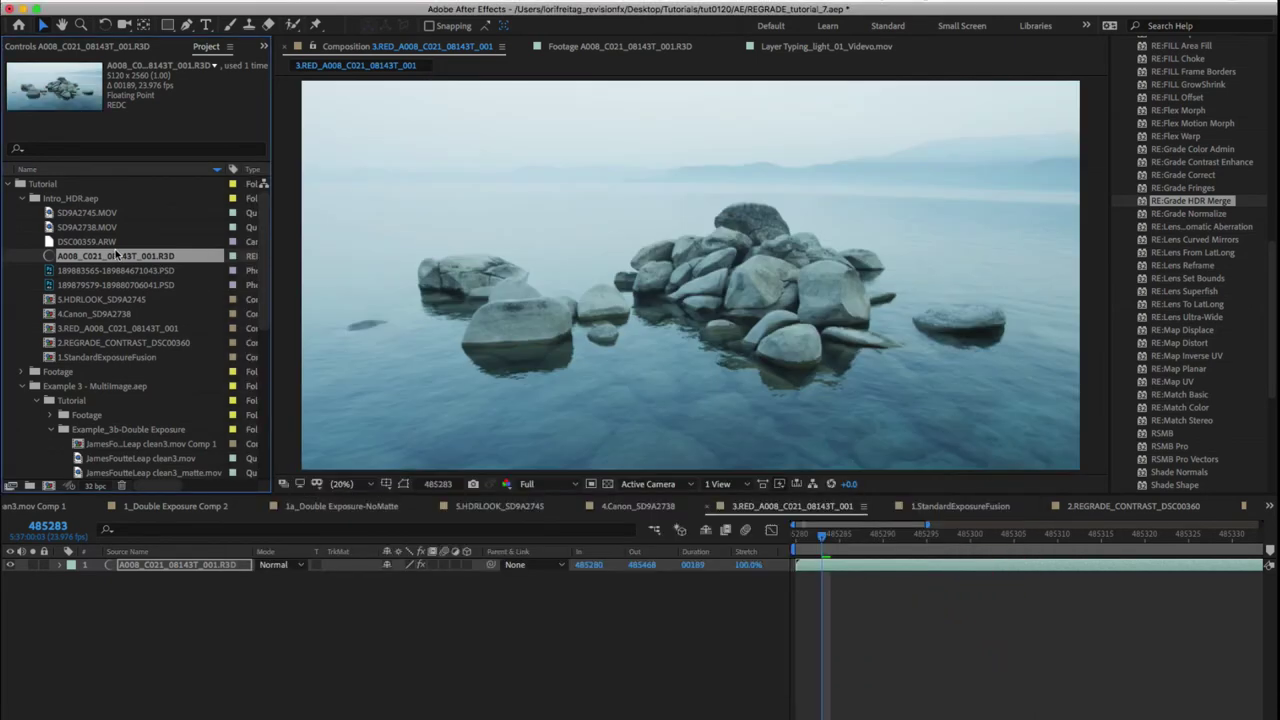
- Duplicate the A008_C021_08143T_001.R3D footage item and set the copy's HDR Track to 2 in its RED source settings
key("ctrl+d")
right_click(215, 253)
mouse_move(265, 349)
left_click(323, 349)
left_click(480, 635)
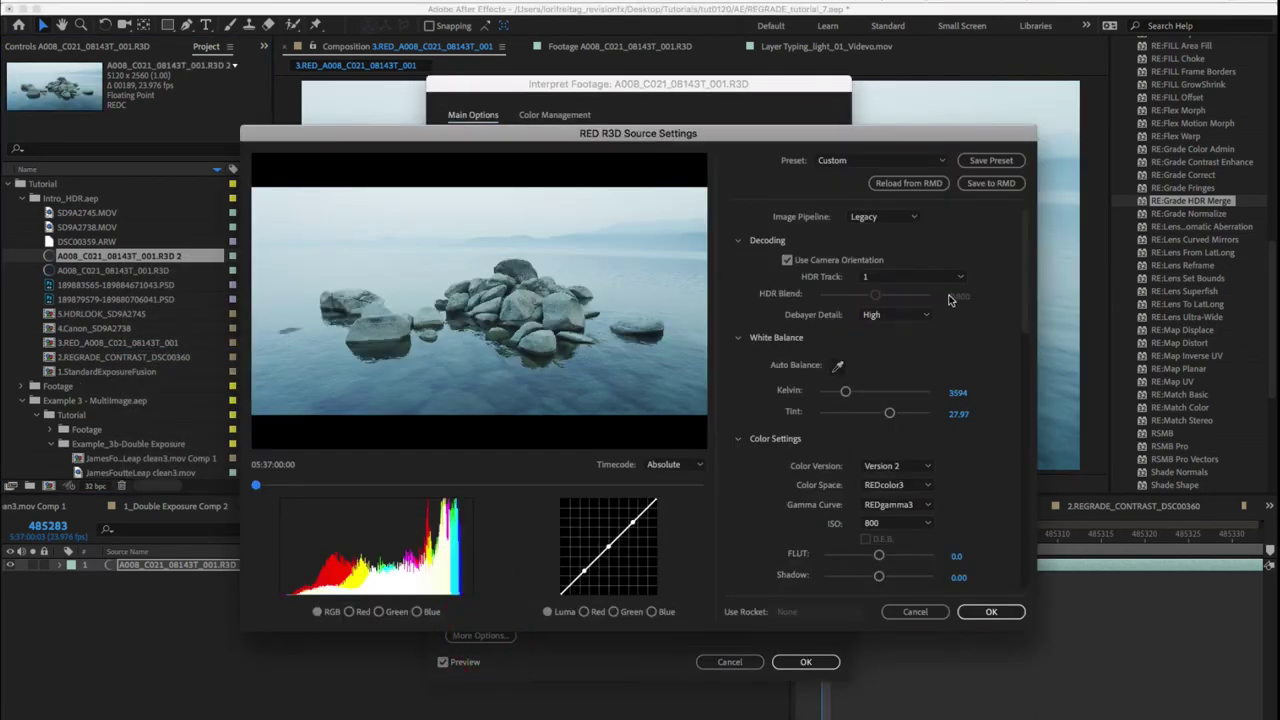
left_click(912, 276)
left_click(889, 340)
left_click(990, 612)
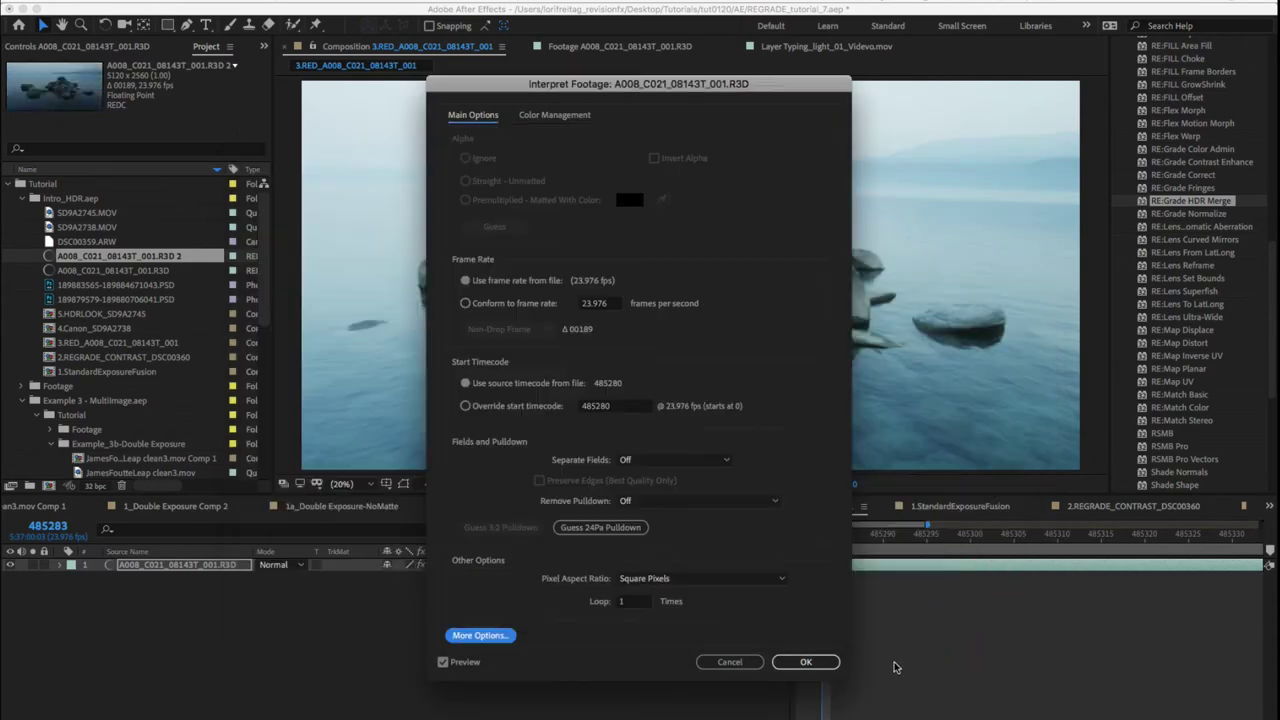
left_click(805, 661)
- Add A008_C021_08143T_001.R3D 2 beneath the existing layer in the RED composition and compare the two exposures by toggling the top layer's visibility
left_click_drag(119, 256, 166, 588)
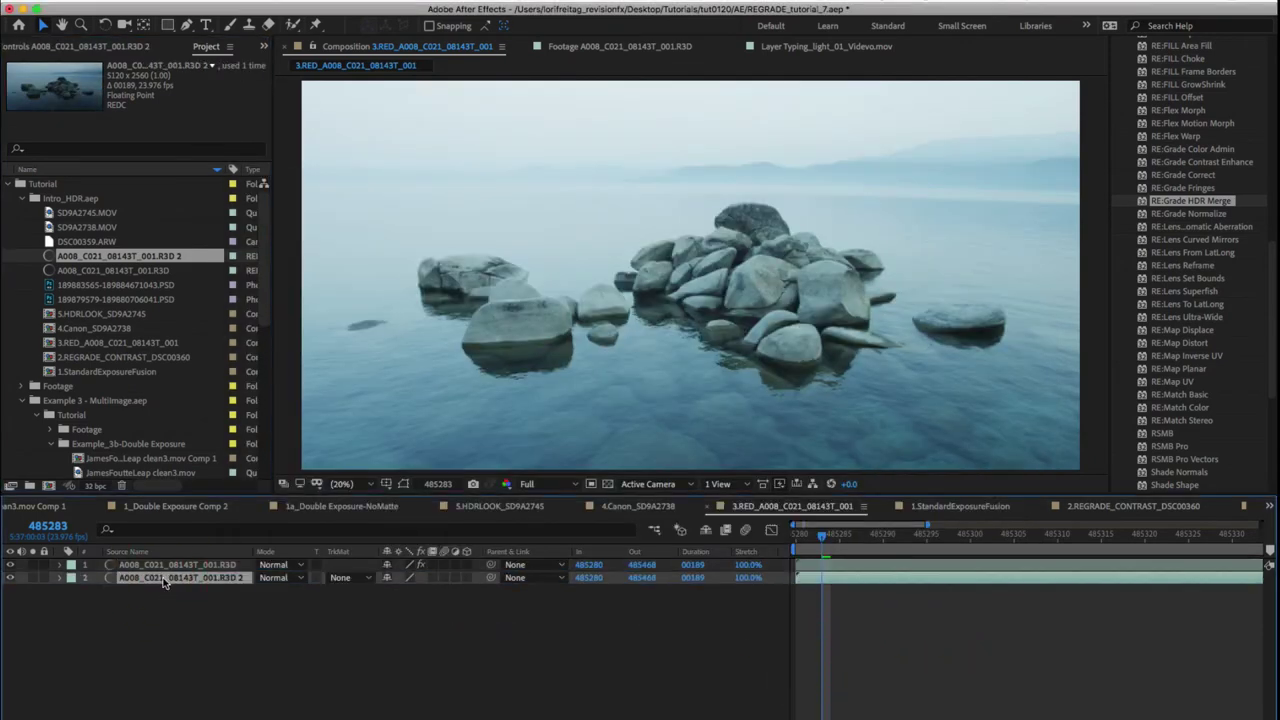
left_click(11, 565)
left_click(11, 565)
left_click(11, 565)
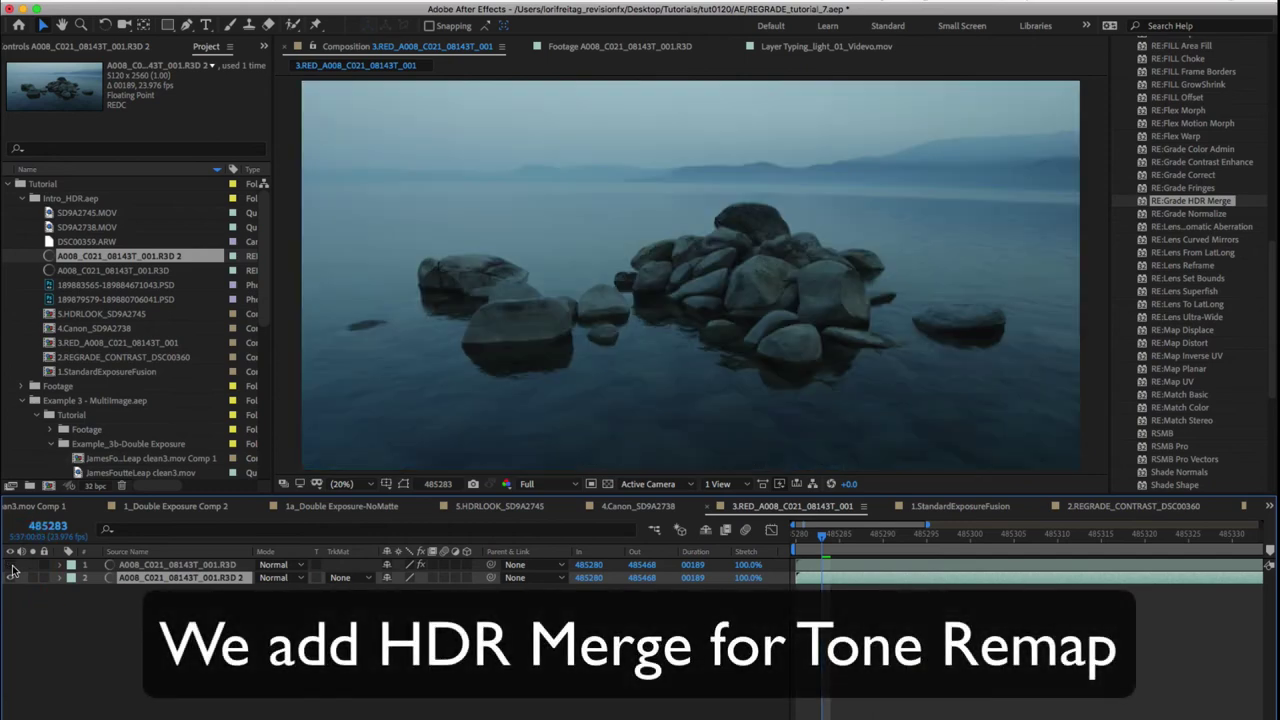
left_click(11, 565)
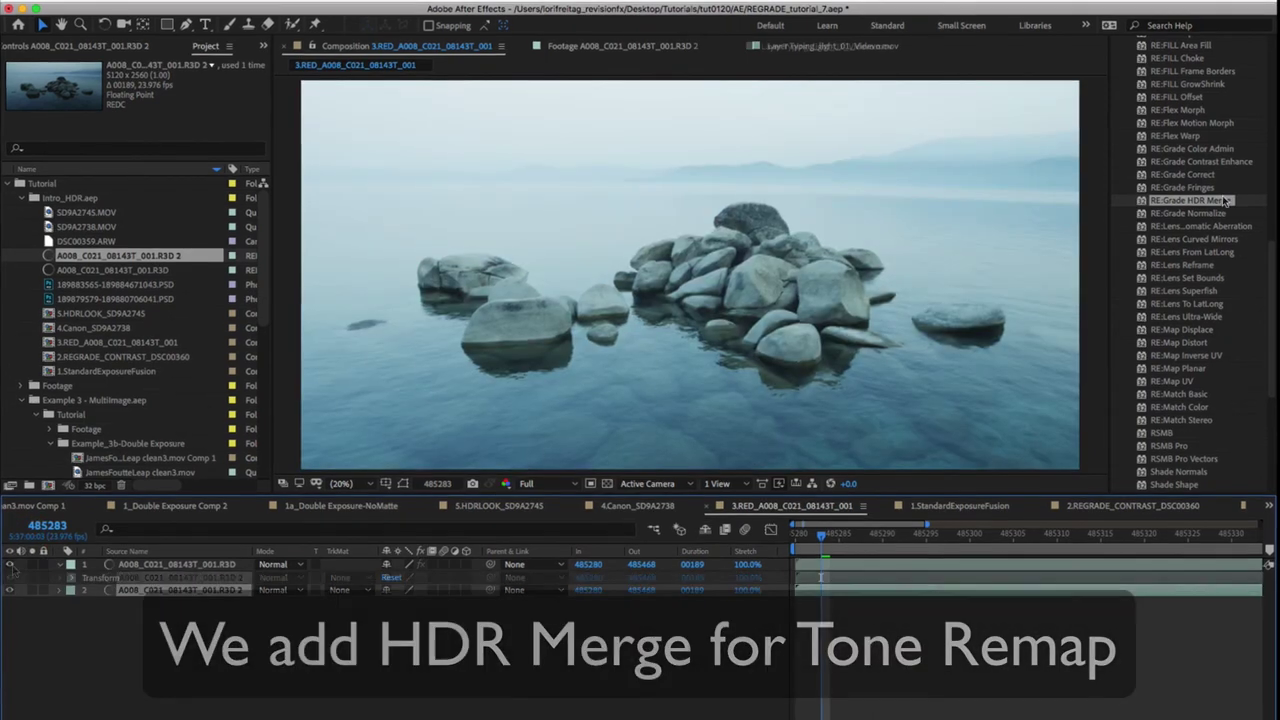
- Apply RE:Grade HDR Merge to the track 1 layer, with A008_C021_08143T_001.R3D 2 as the other source and HDR Blend tone remap
left_click(170, 565)
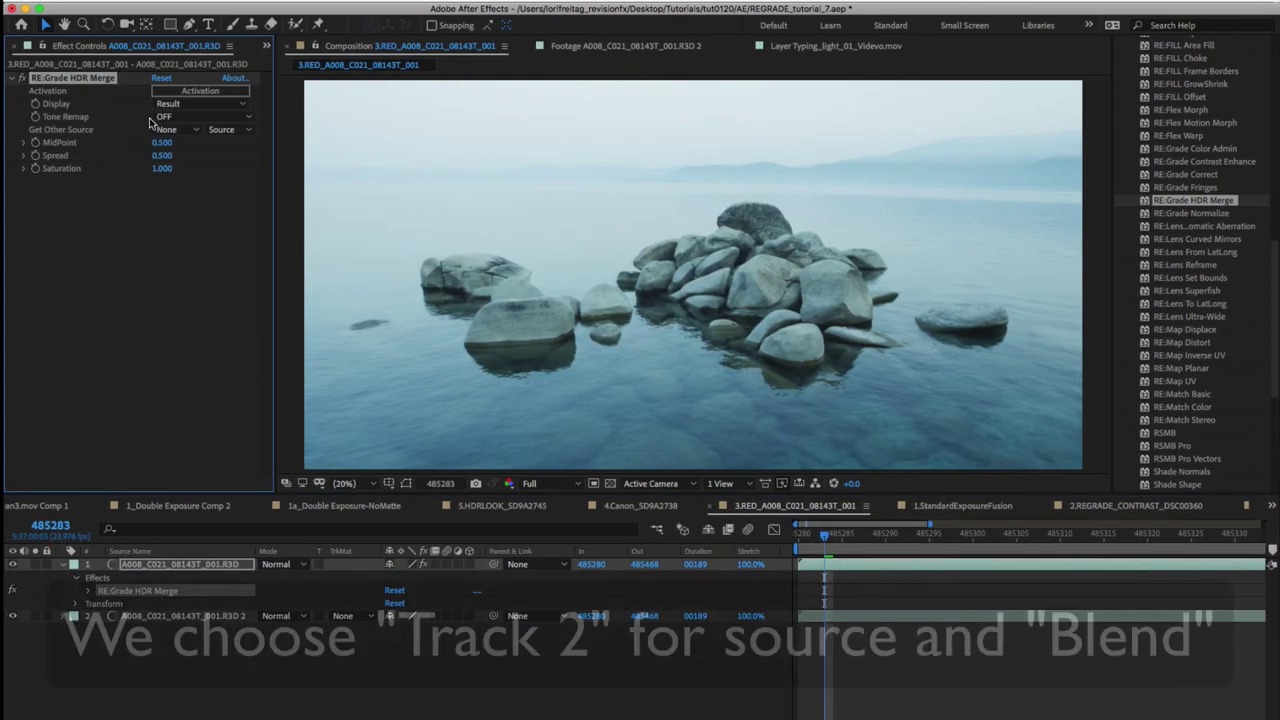
left_click(178, 130)
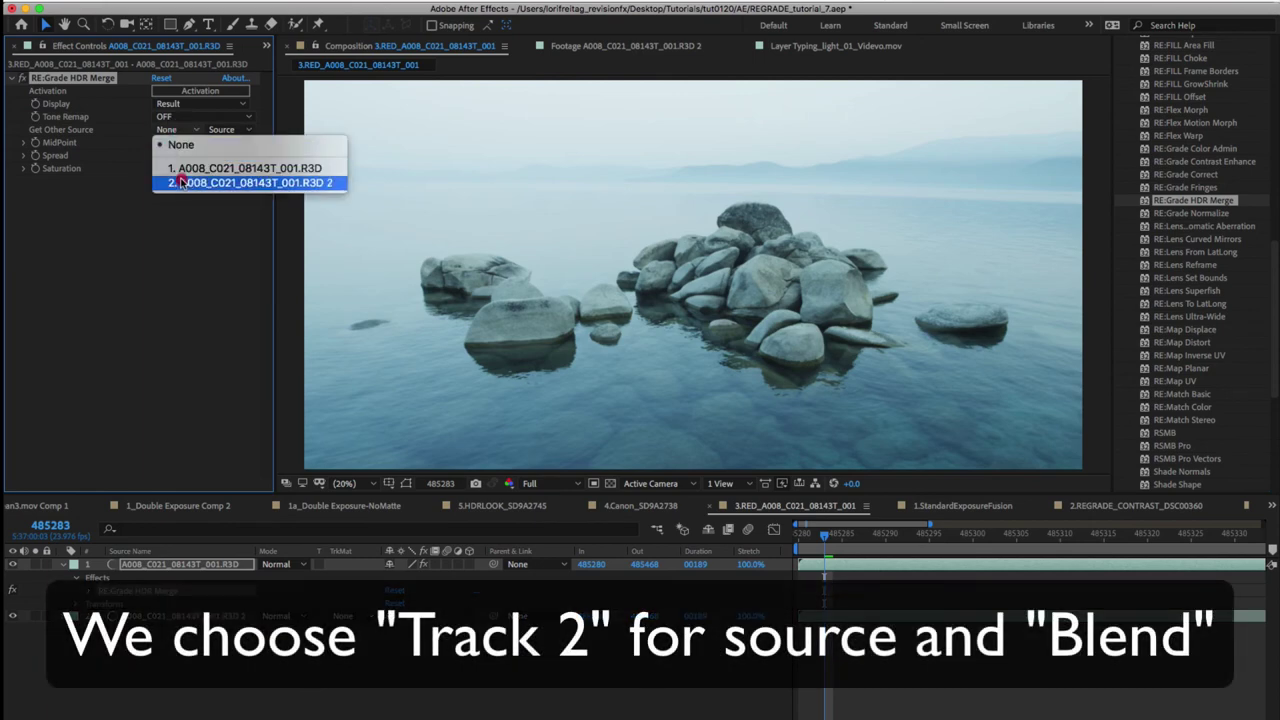
left_click(181, 183)
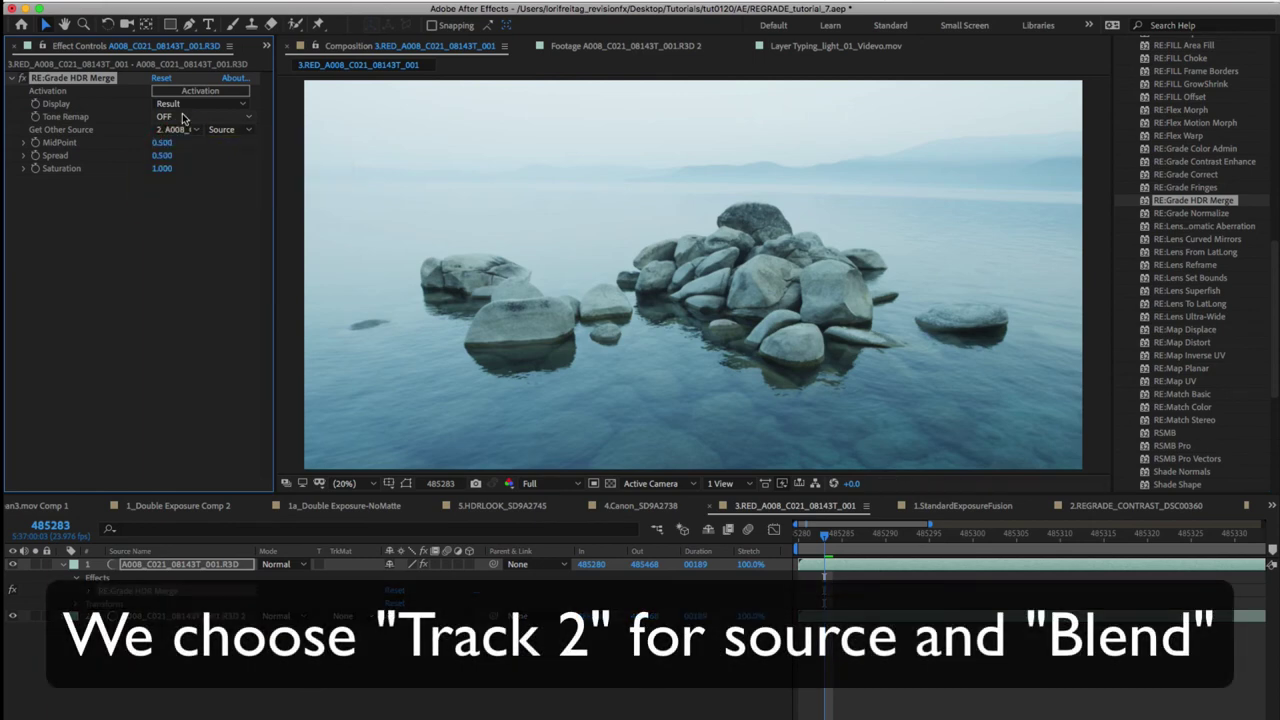
left_click(183, 117)
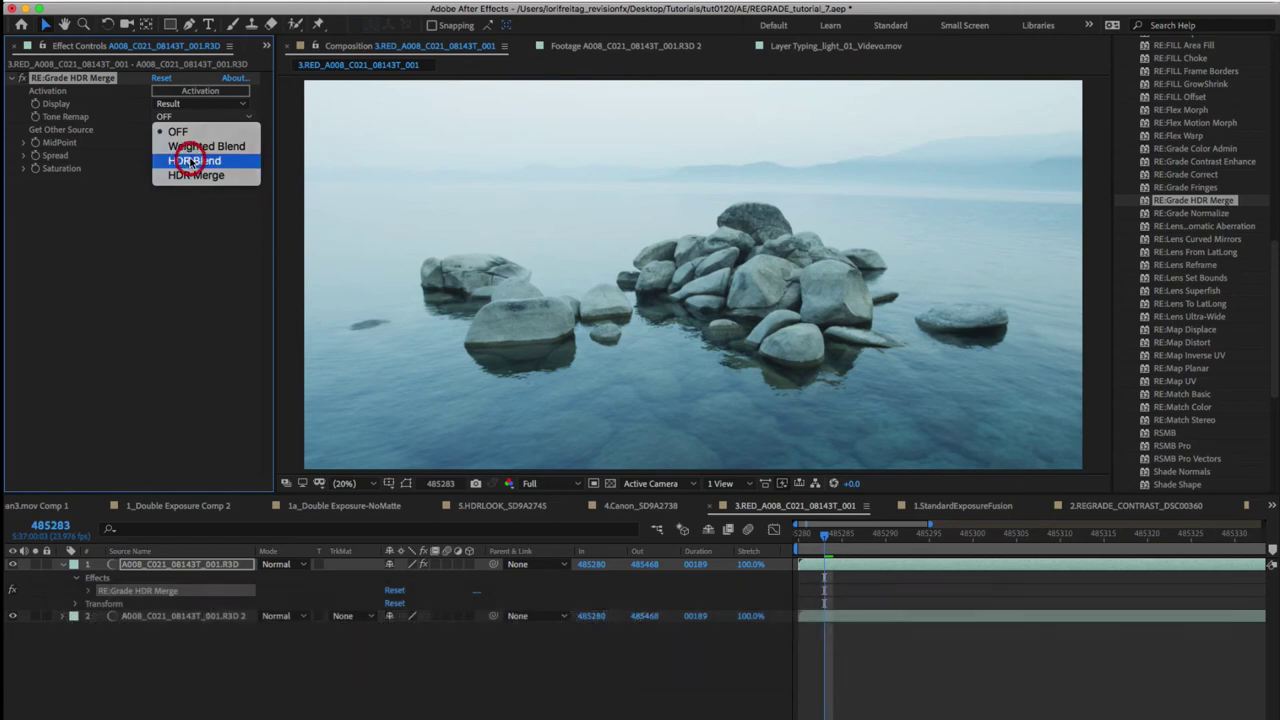
left_click(190, 160)
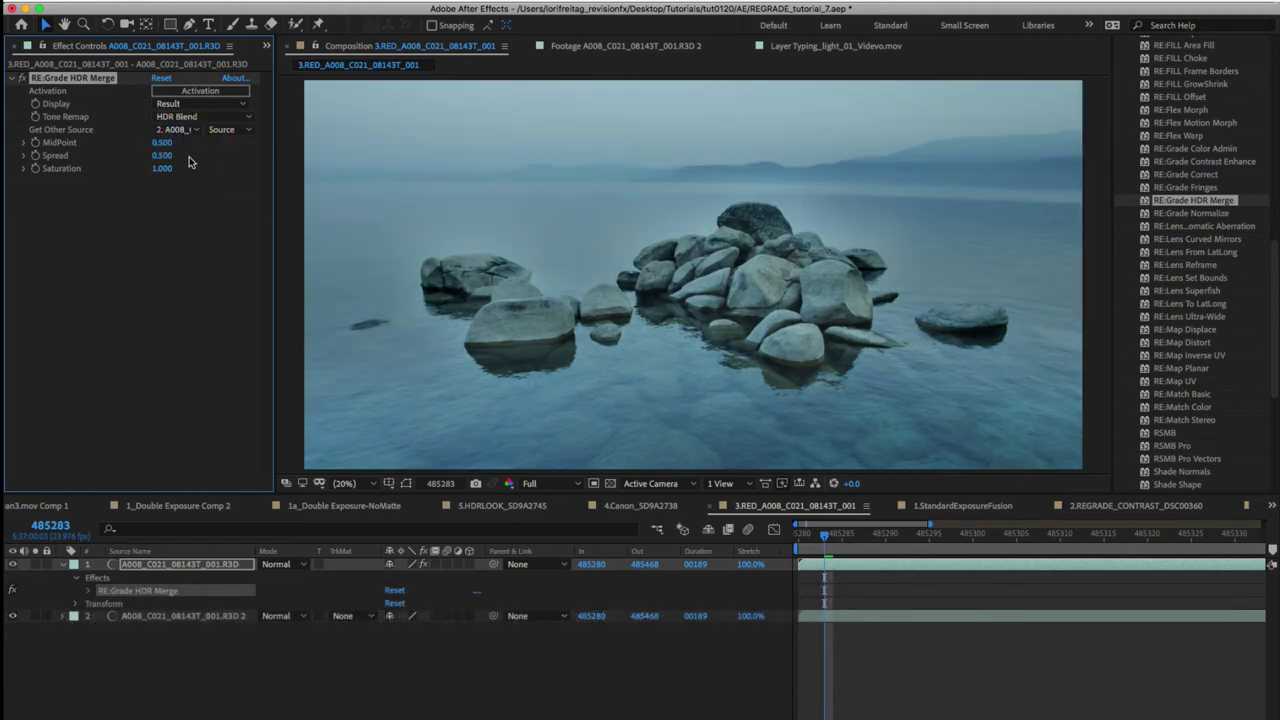
- Raise the MidPoint of the HDR Merge effect on the RED layer to about 0.58
left_click(163, 143)
left_click_drag(169, 145, 174, 150)
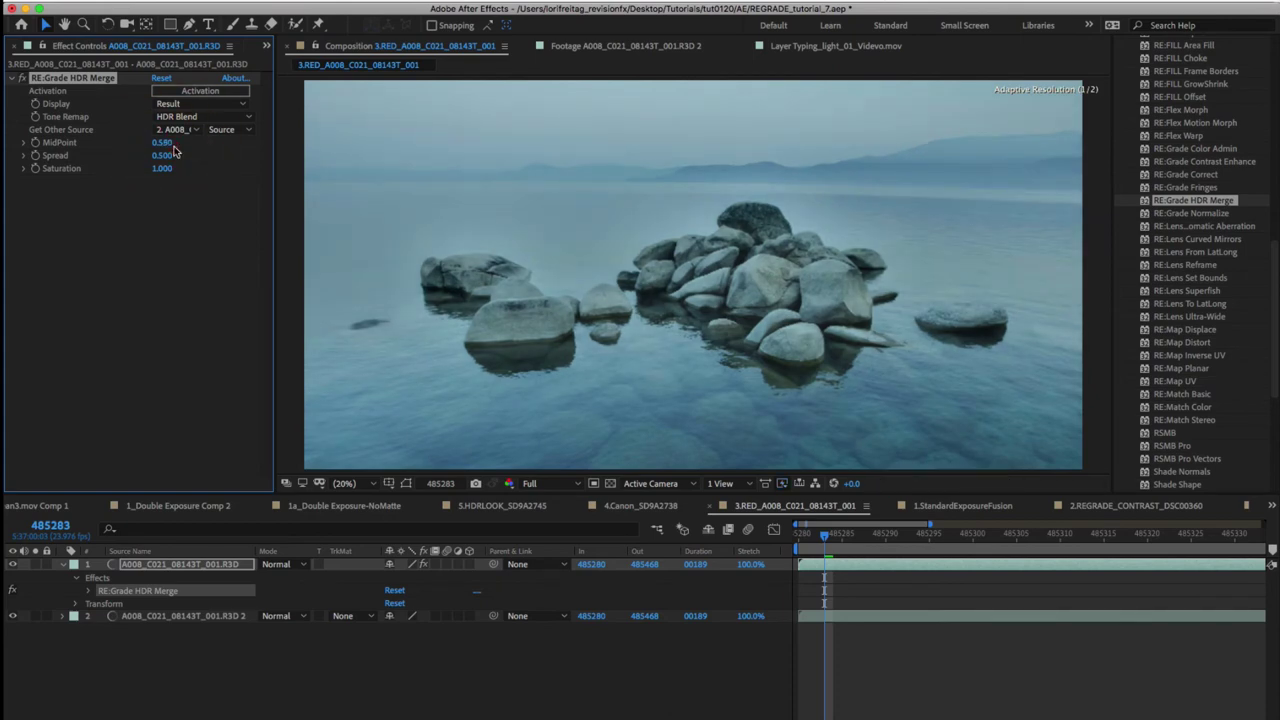
left_click_drag(174, 147, 174, 150)
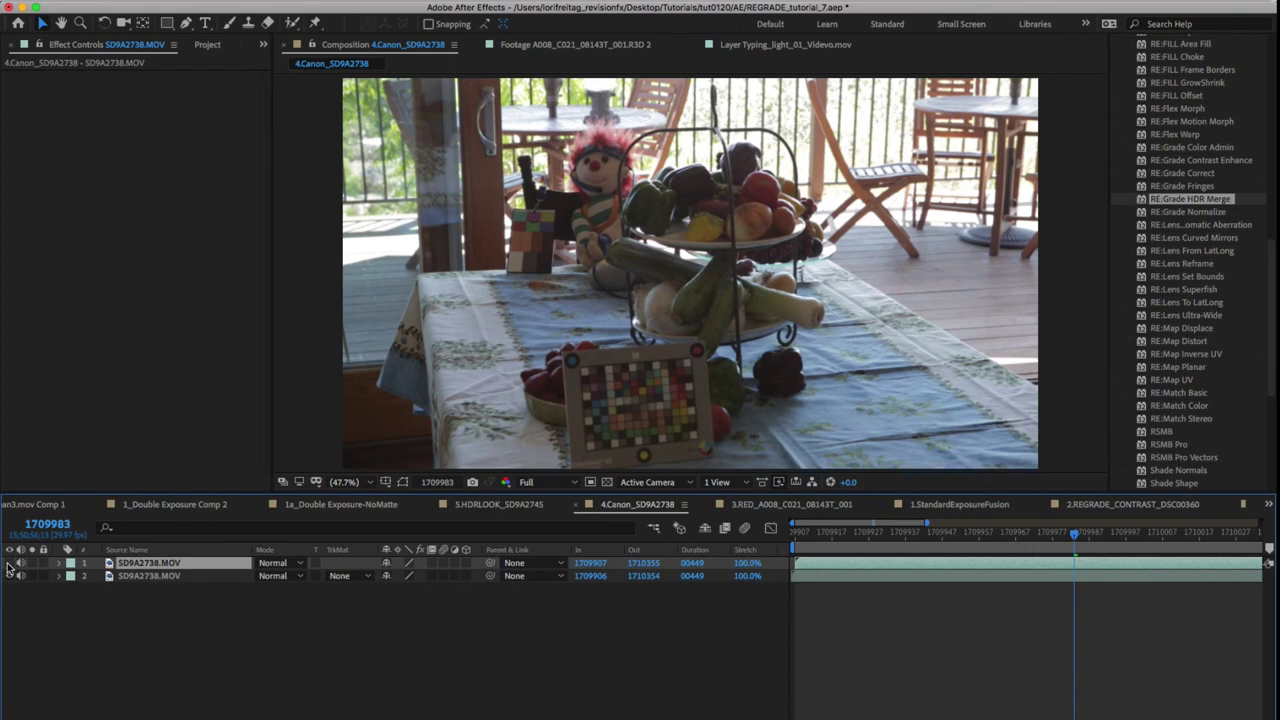
- Show the dark top layer in 4.Canon_SD9A2738 and apply RE:Grade HDR Merge with HDR Blend tone remap and layer 2 as the other source
left_click(10, 564)
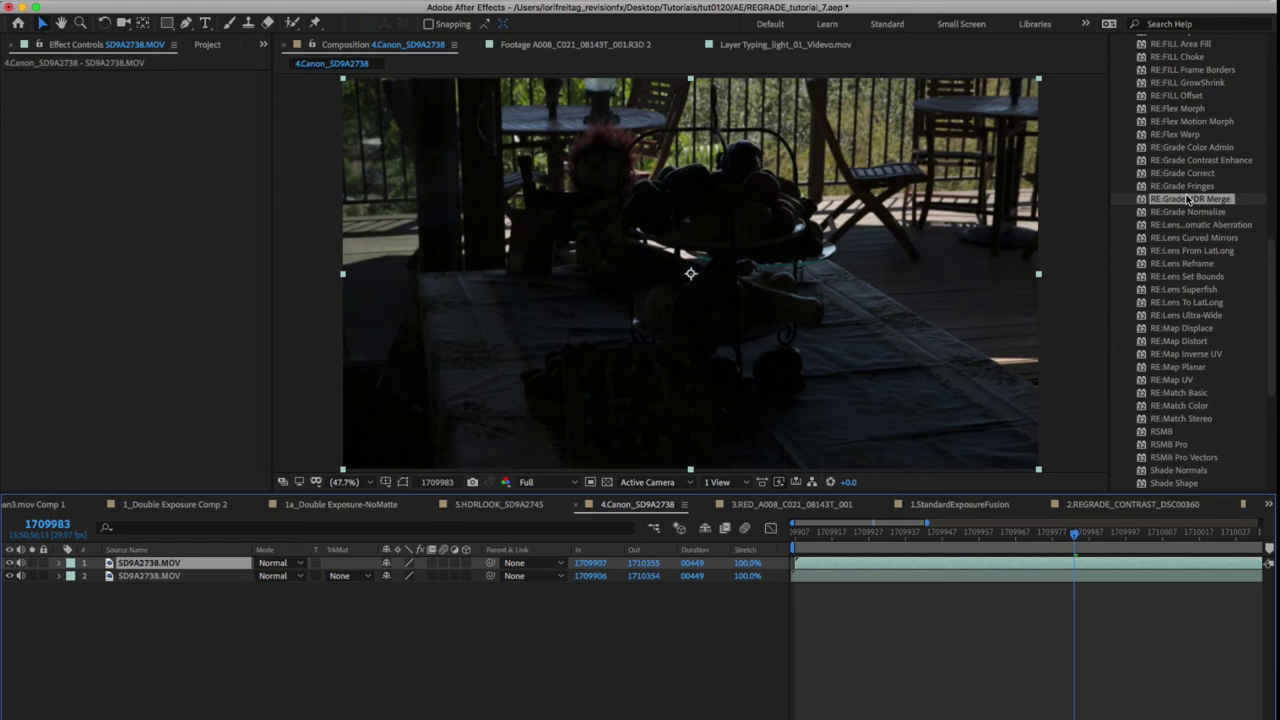
left_click_drag(1188, 200, 125, 565)
left_click(198, 116)
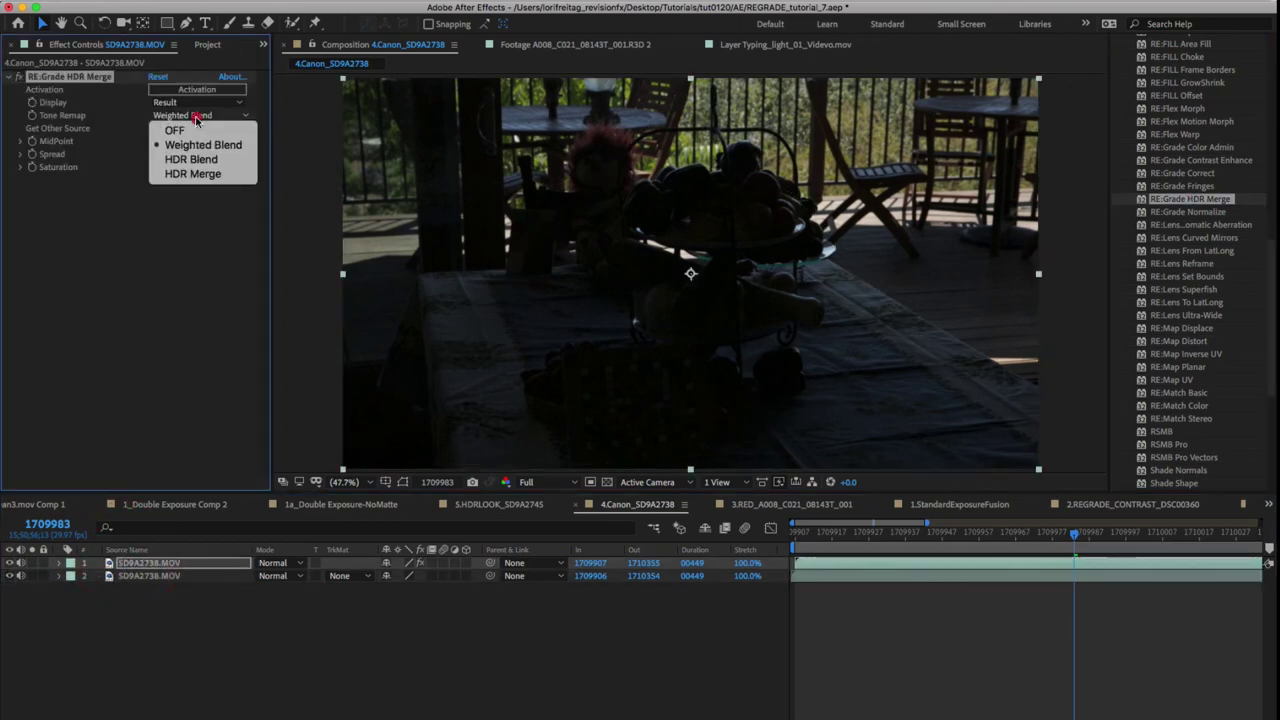
left_click(185, 160)
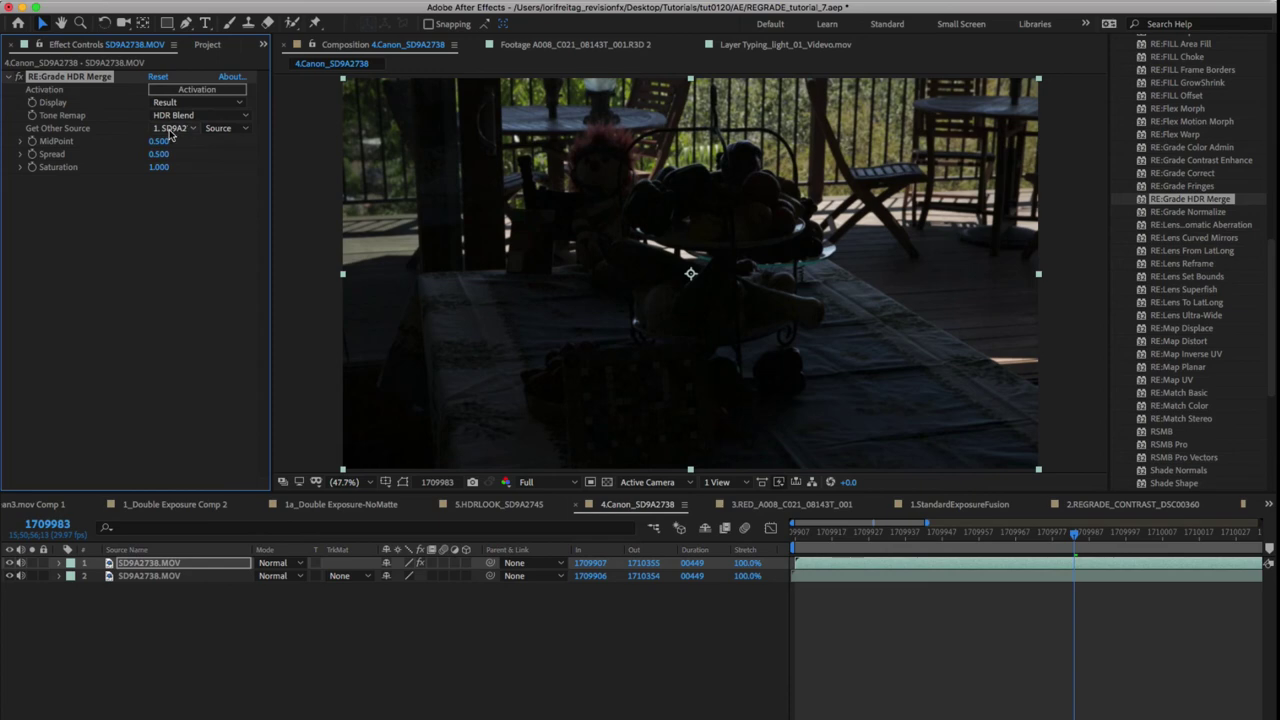
left_click(172, 129)
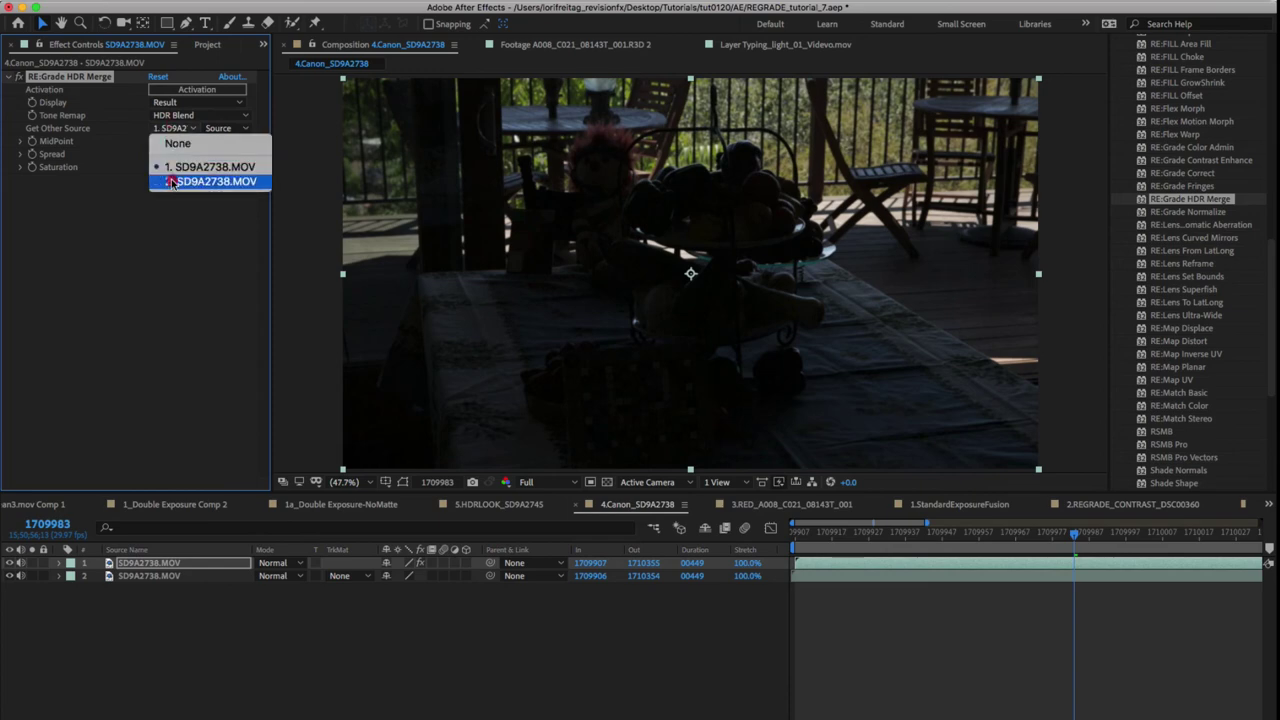
left_click(172, 181)
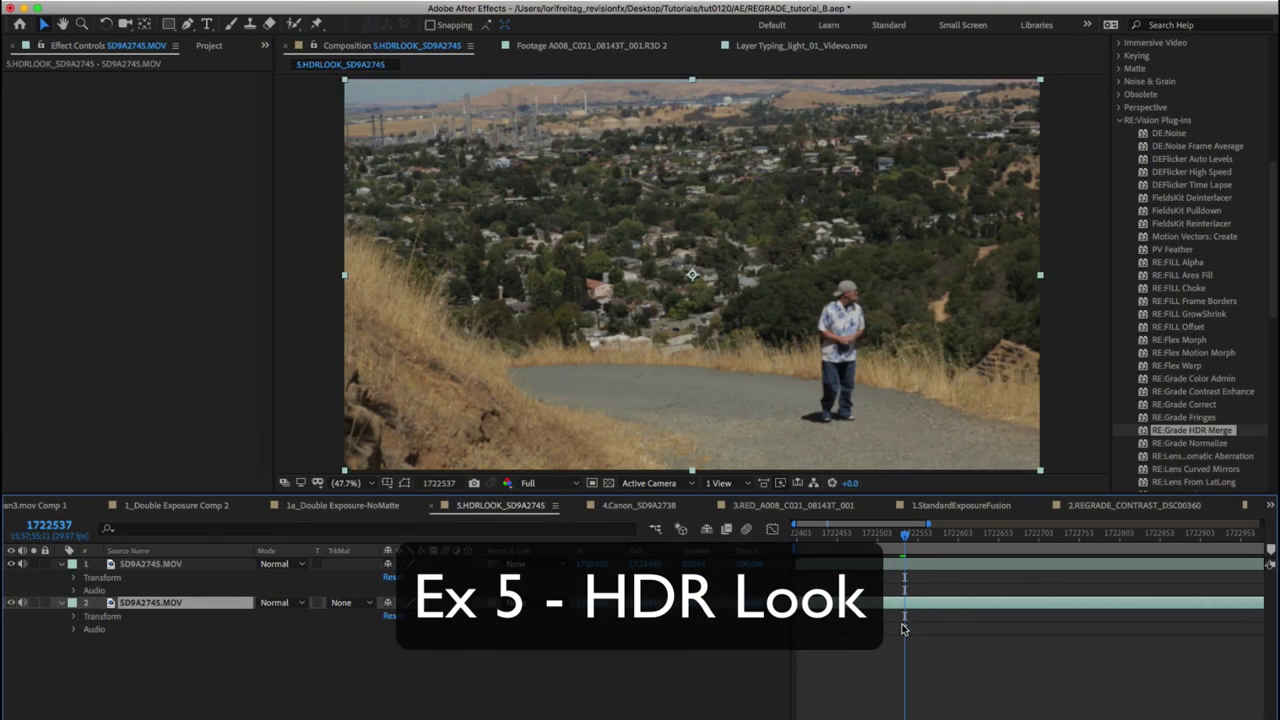
- Step forward a few frames in 5.HDRLOOK_SD9A2745 and apply DEFlicker Auto Levels to both SD9A2745.MOV layers
key("Page_Down")
key("Page_Down")
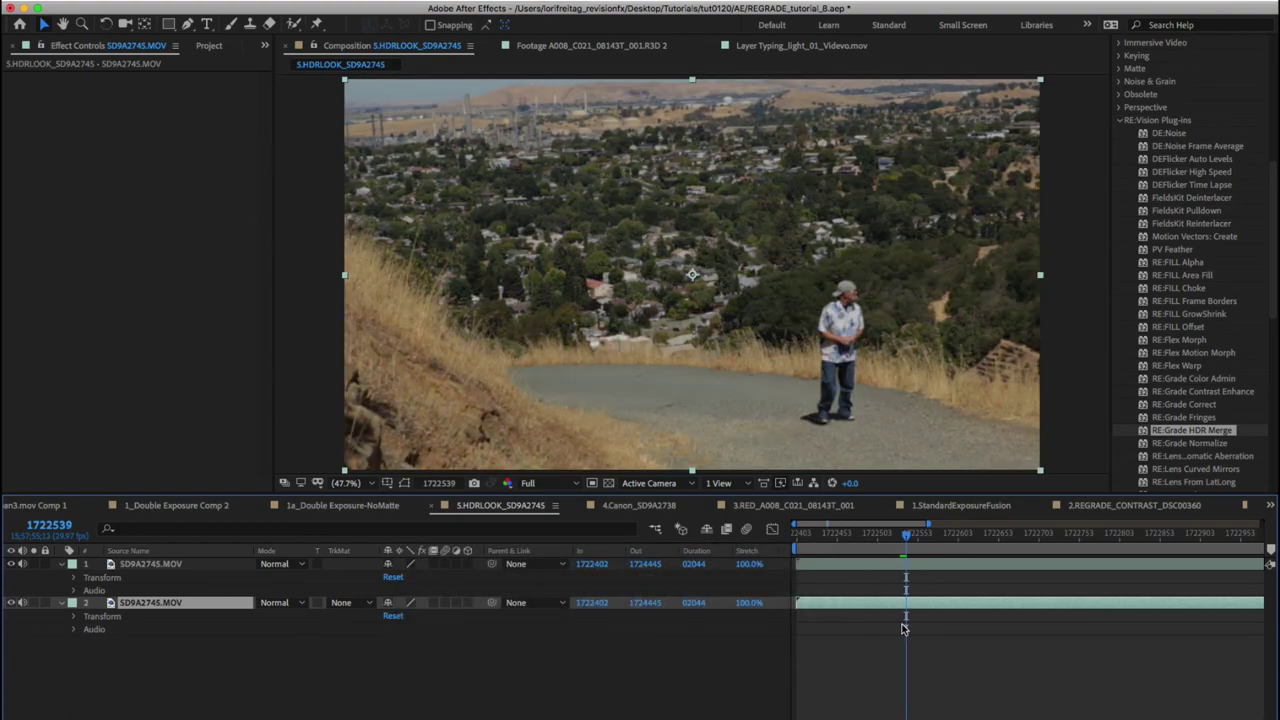
key("Page_Down")
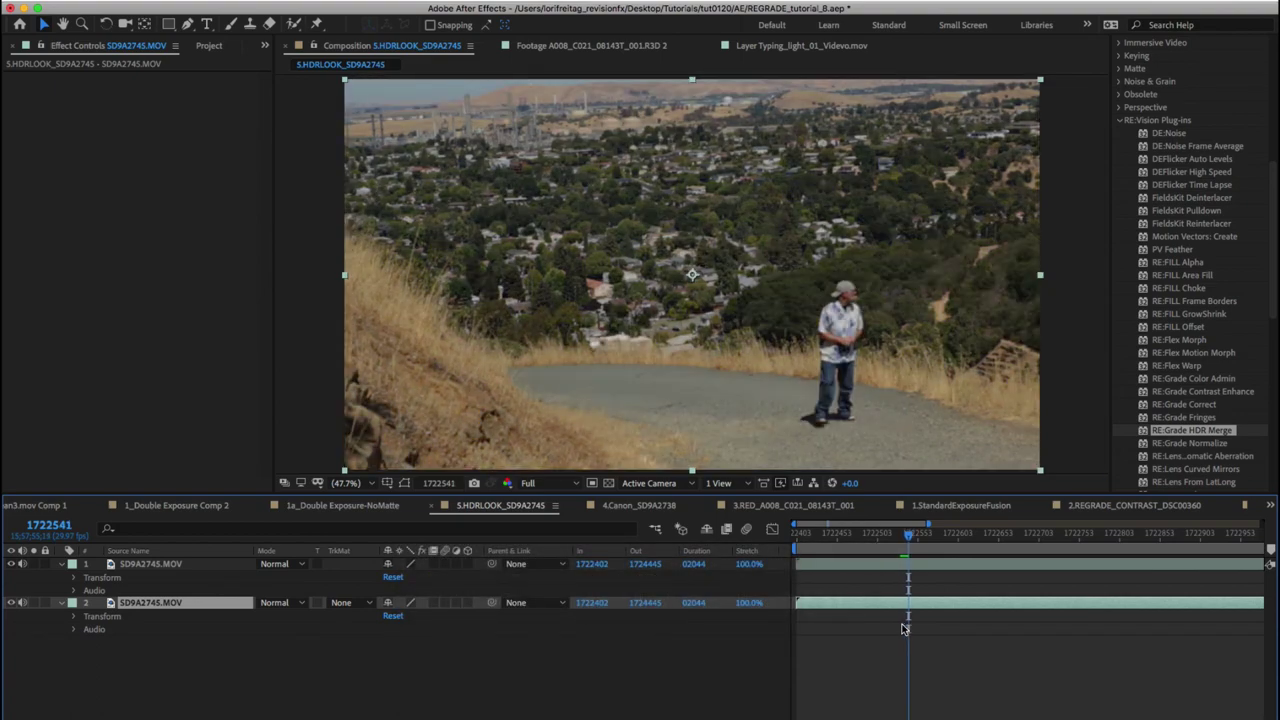
key("Page_Down")
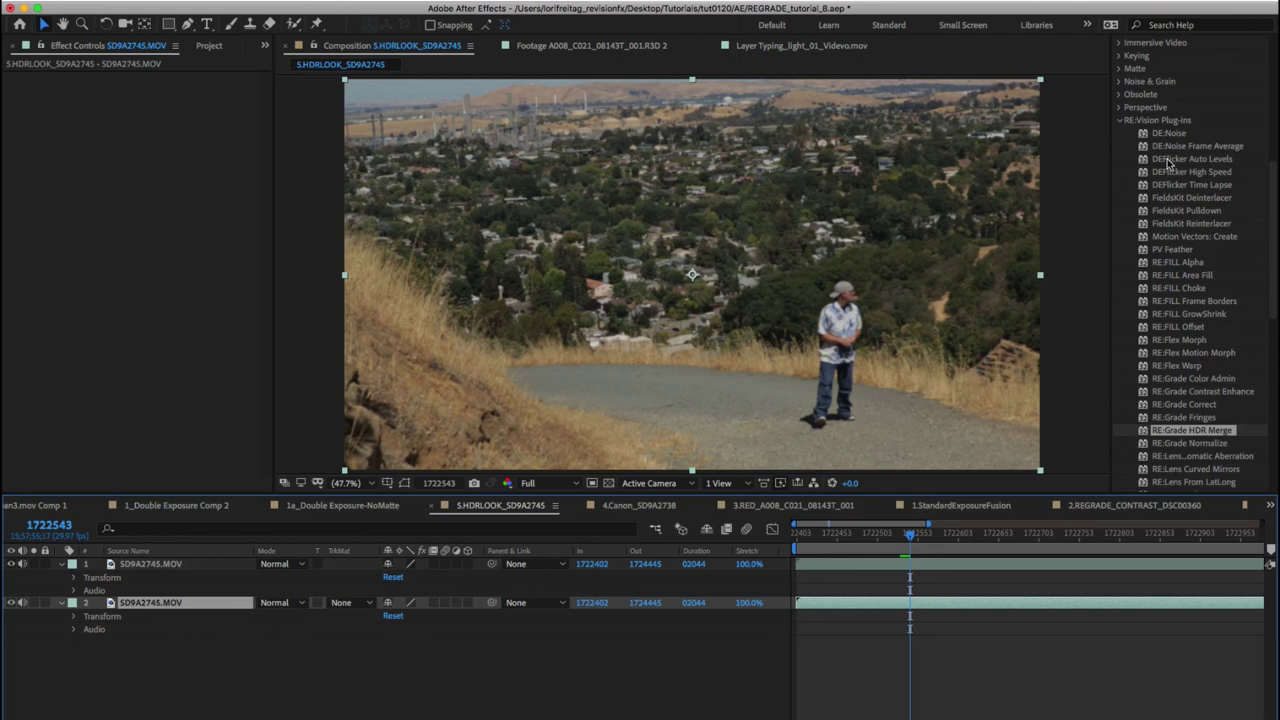
left_click_drag(1168, 163, 180, 563)
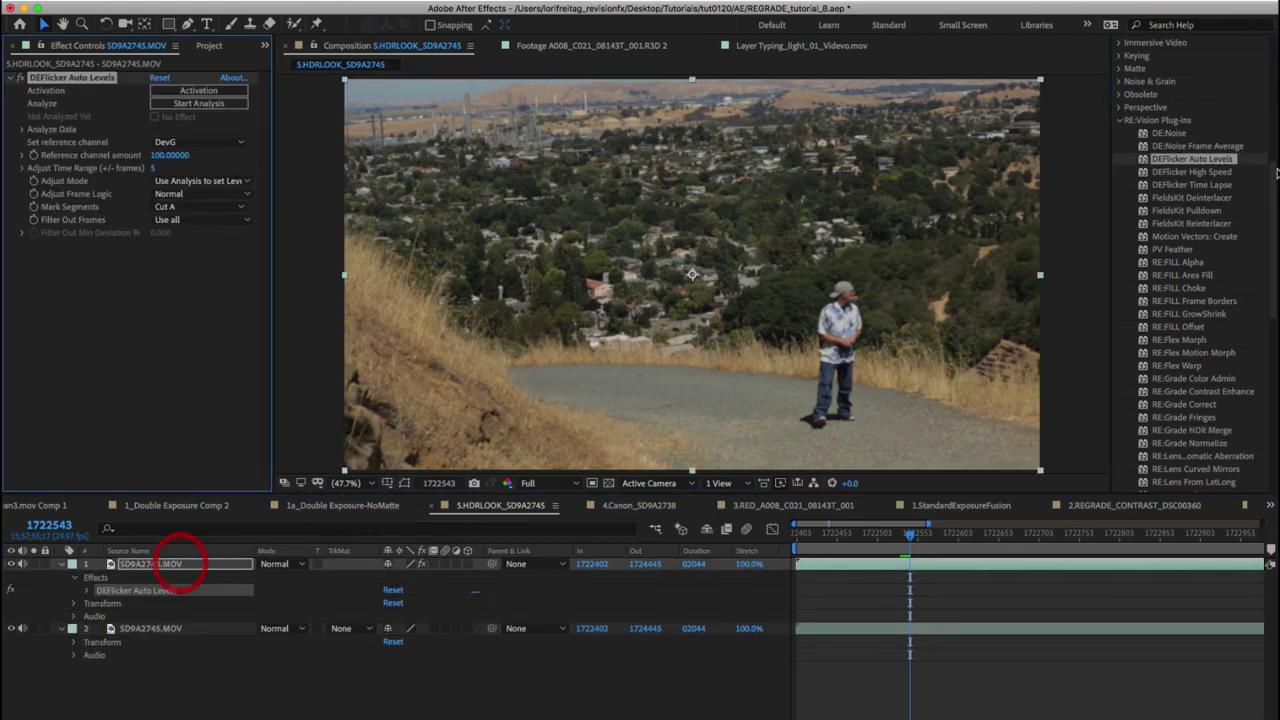
left_click_drag(1172, 160, 178, 630)
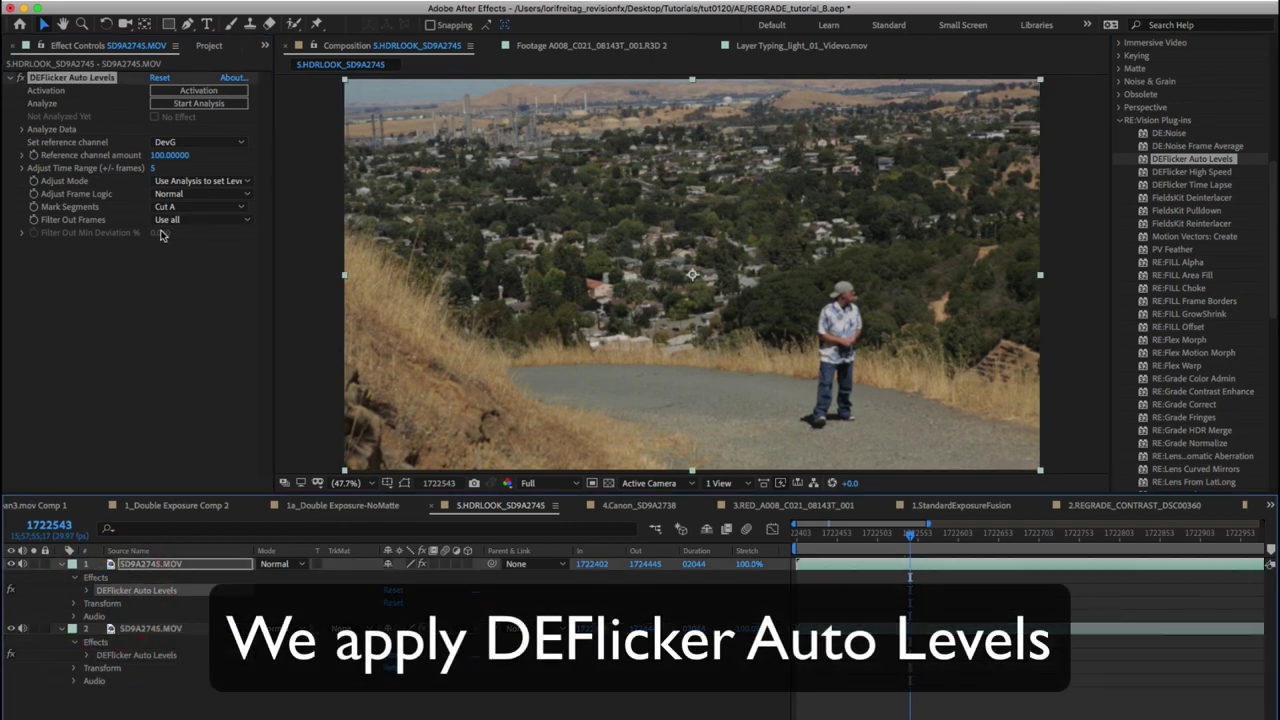
- Filter DEFlicker Auto Levels to use only odd frame numbers on layer 1 and only even frame numbers on layer 2
left_click(182, 220)
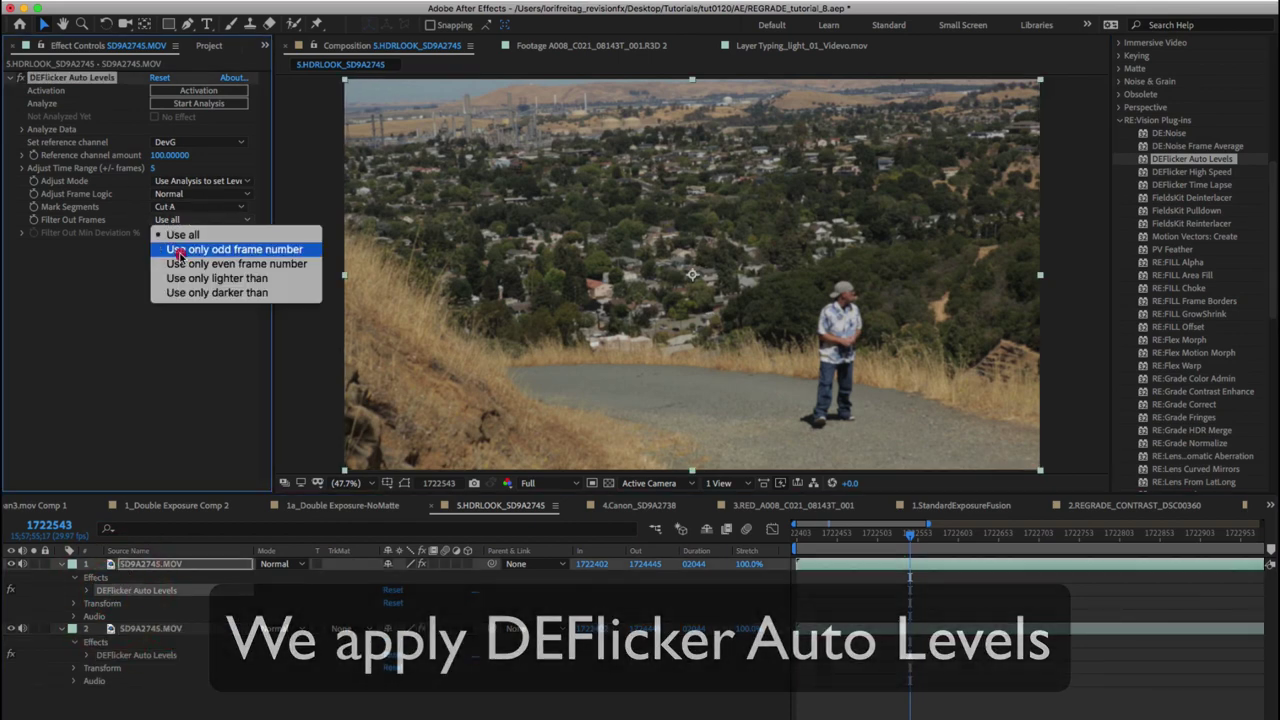
left_click(178, 250)
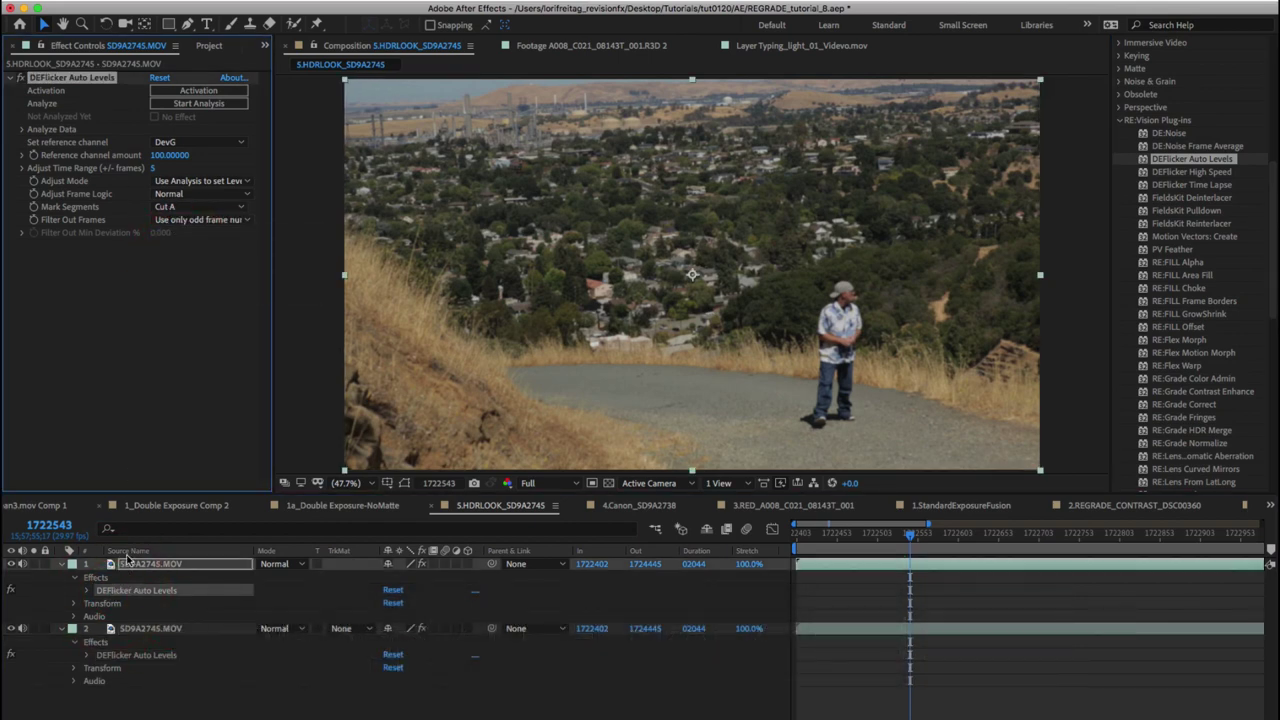
left_click(149, 655)
left_click(175, 220)
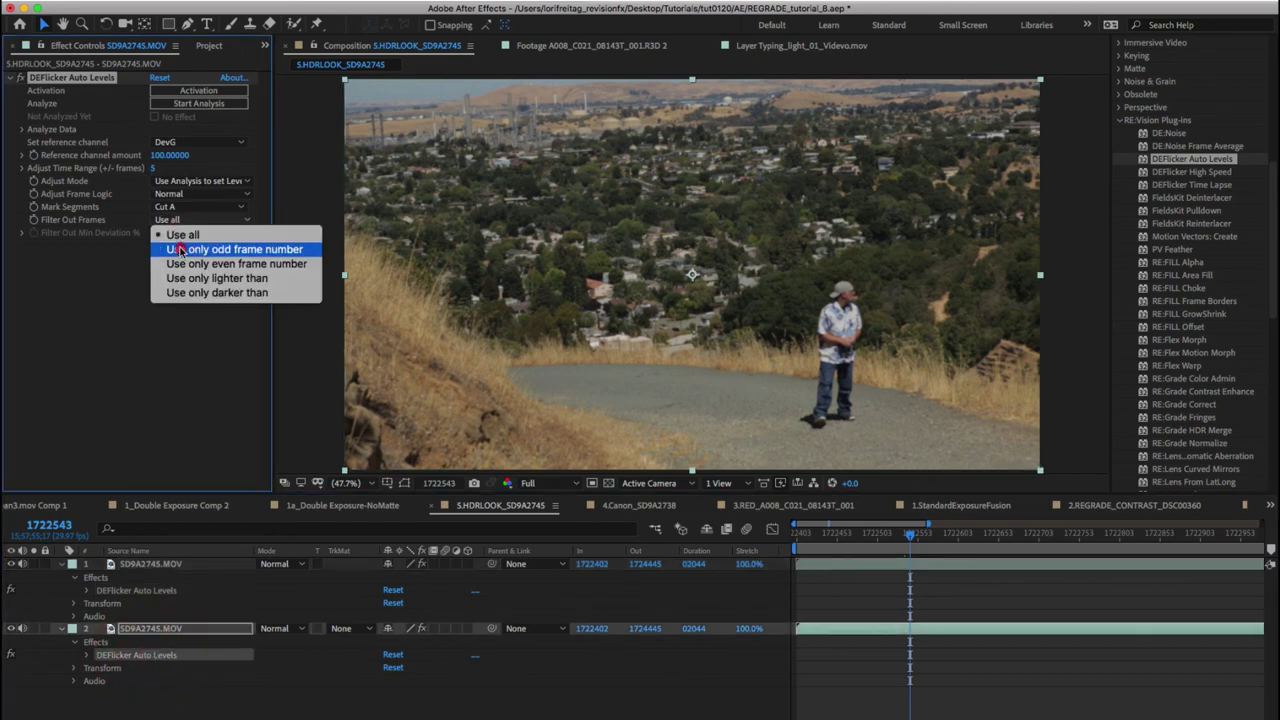
left_click(182, 264)
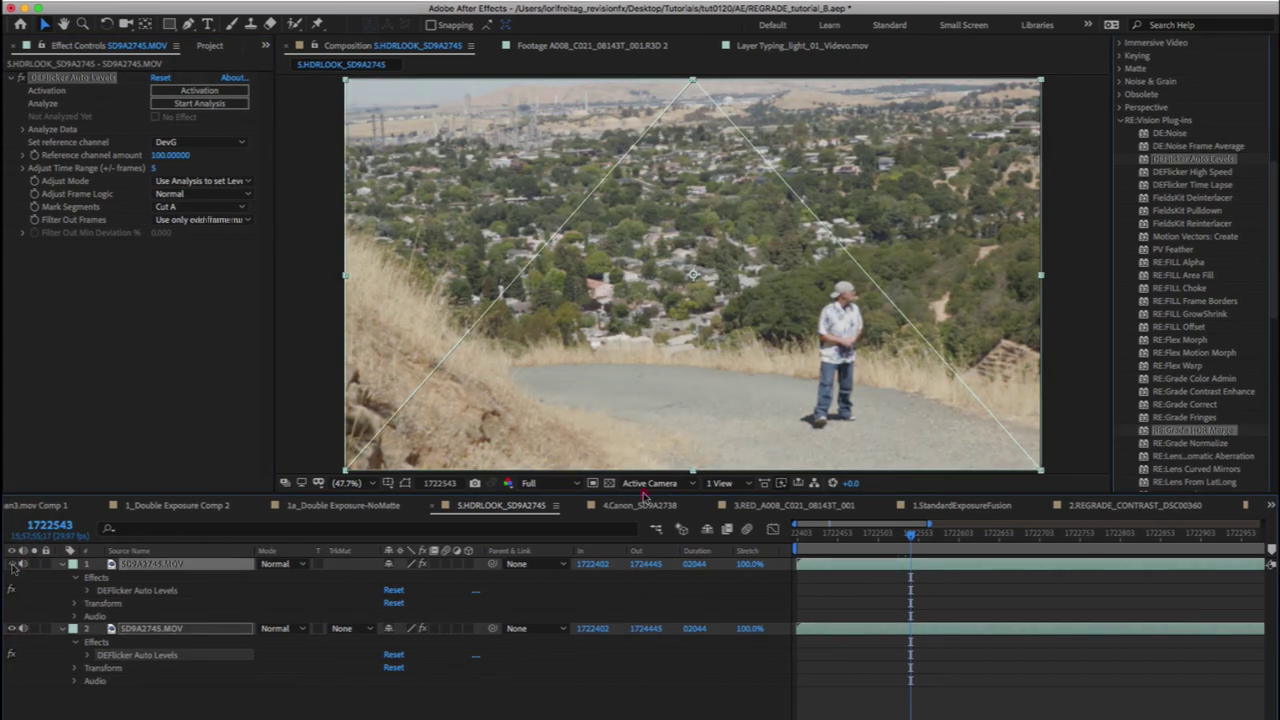
- Apply RE:Grade HDR Merge to layer 1 with HDR Blend tone remap and layer 2's Effects & Masks as the other source
left_click_drag(1193, 430, 176, 595)
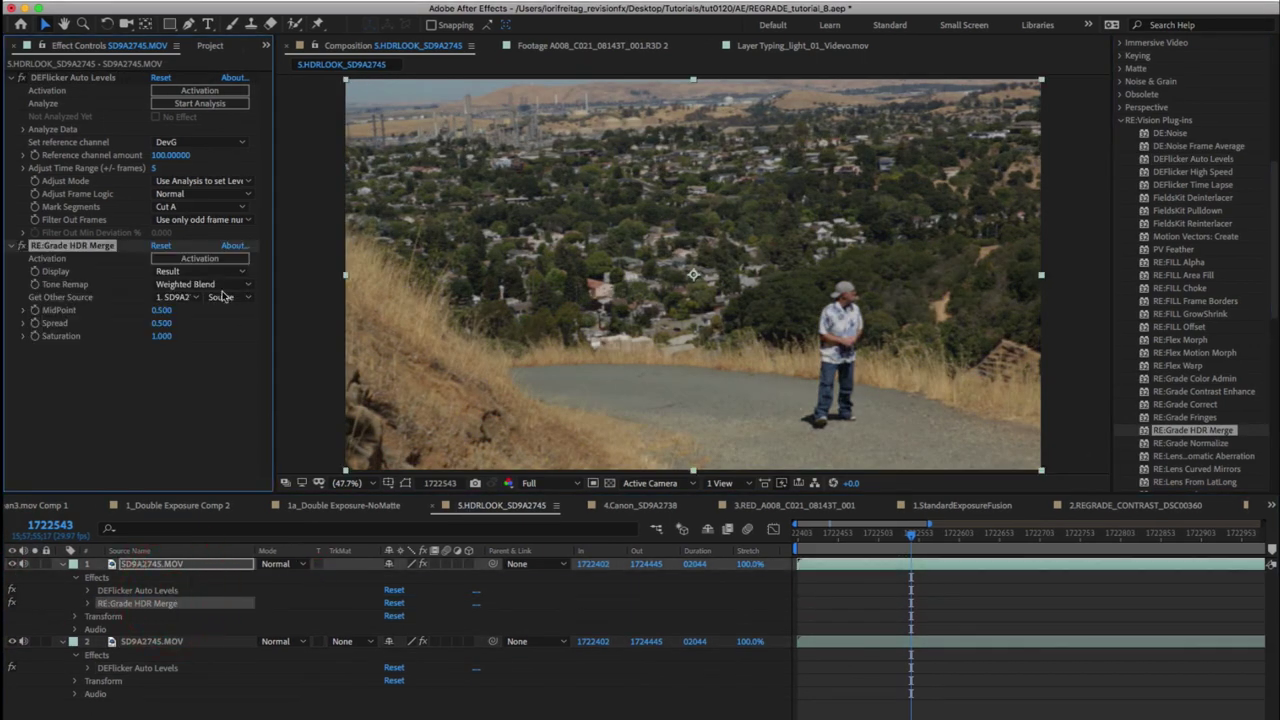
left_click(167, 299)
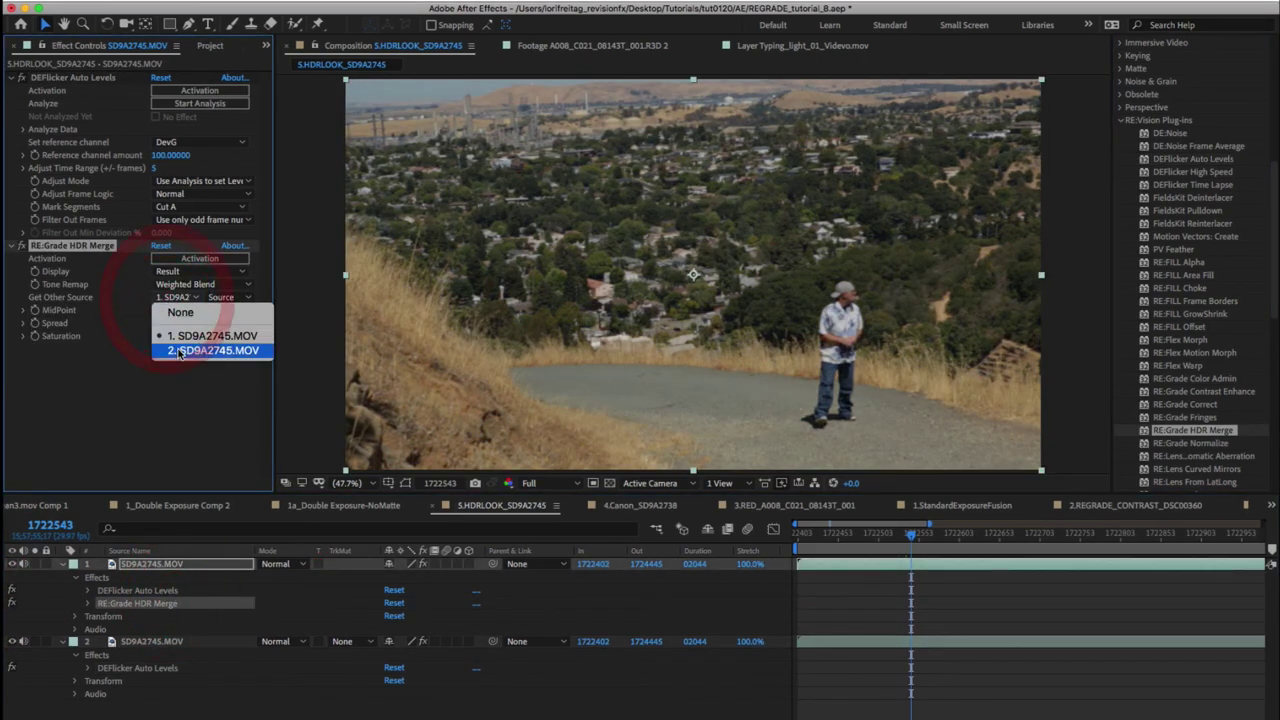
left_click(176, 345)
left_click(178, 286)
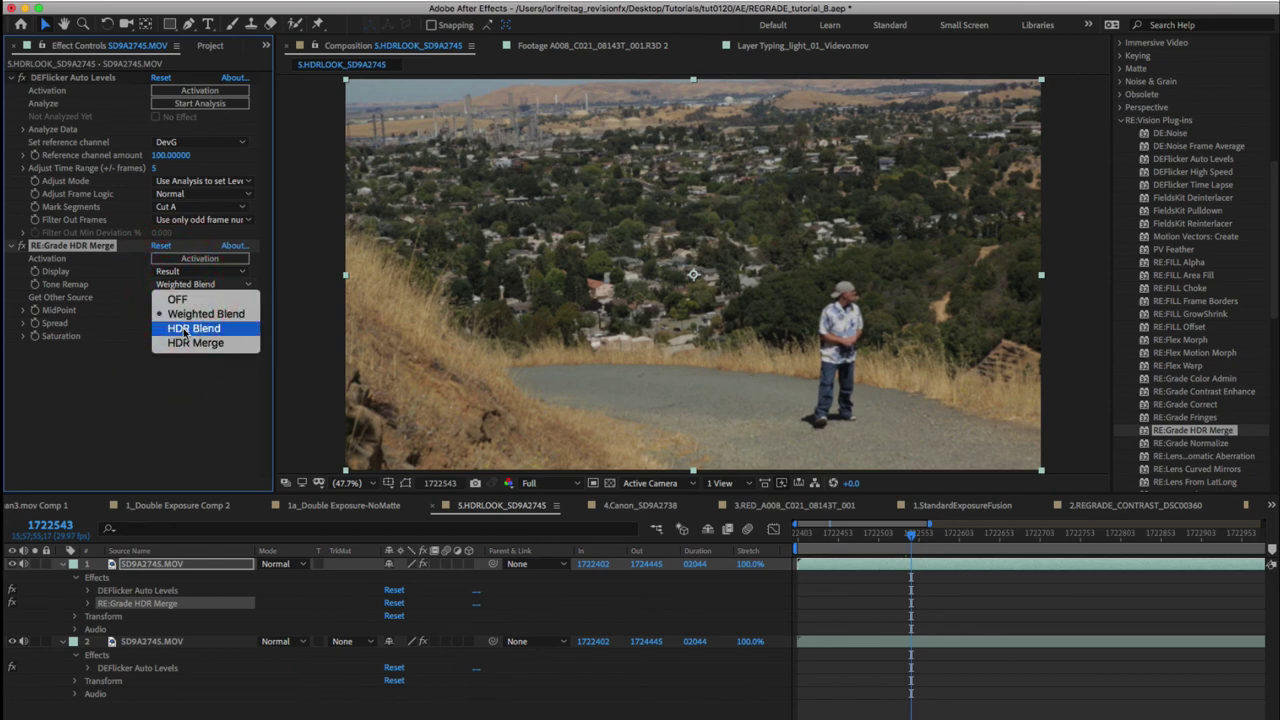
left_click(190, 329)
left_click(213, 300)
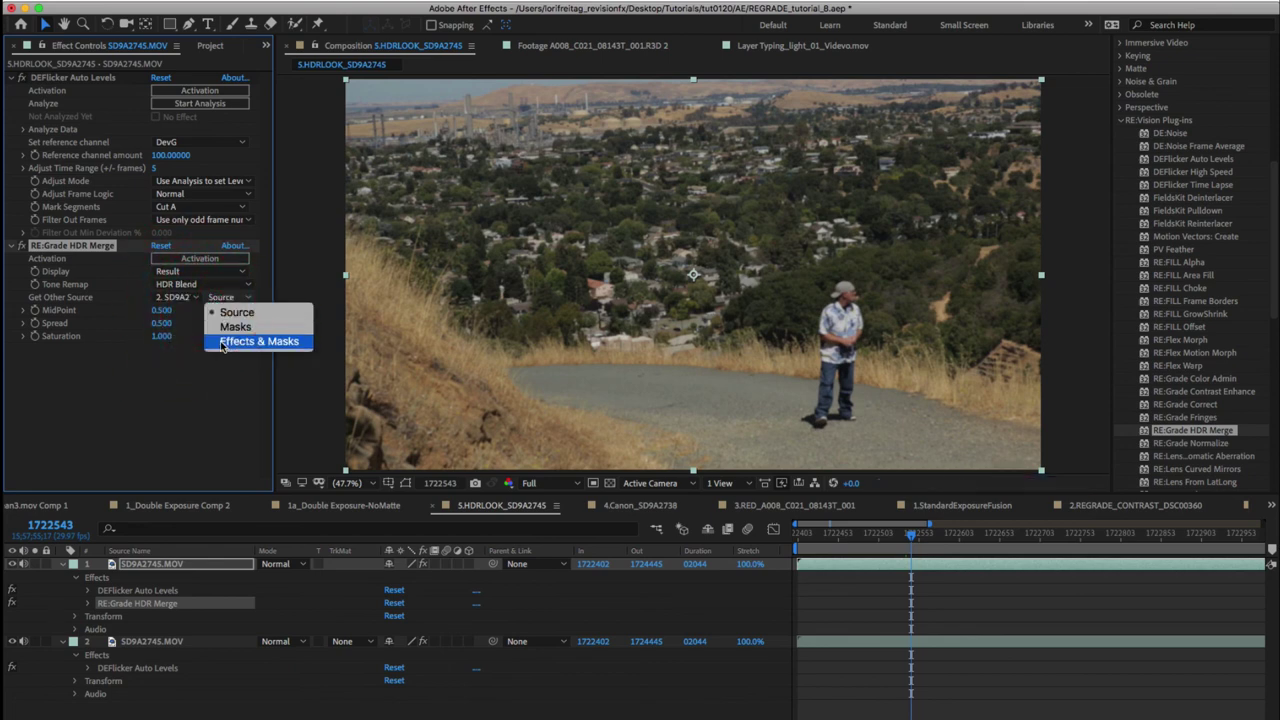
left_click(226, 340)
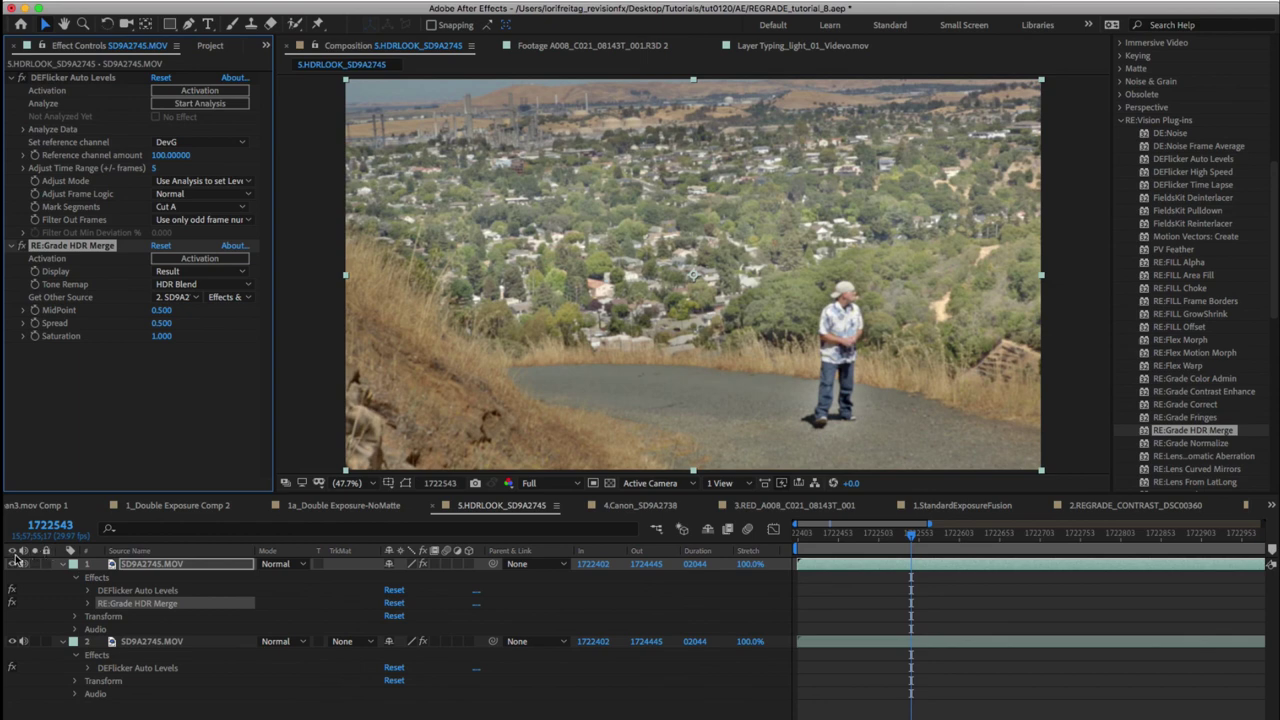
- Raise the HDR Merge saturation to 1.460 and toggle layer 1's visibility to compare the merge with the layer below
mouse_move(163, 342)
left_mouse_down()
mouse_move(214, 337)
mouse_move(157, 343)
left_mouse_up()
left_click(12, 565)
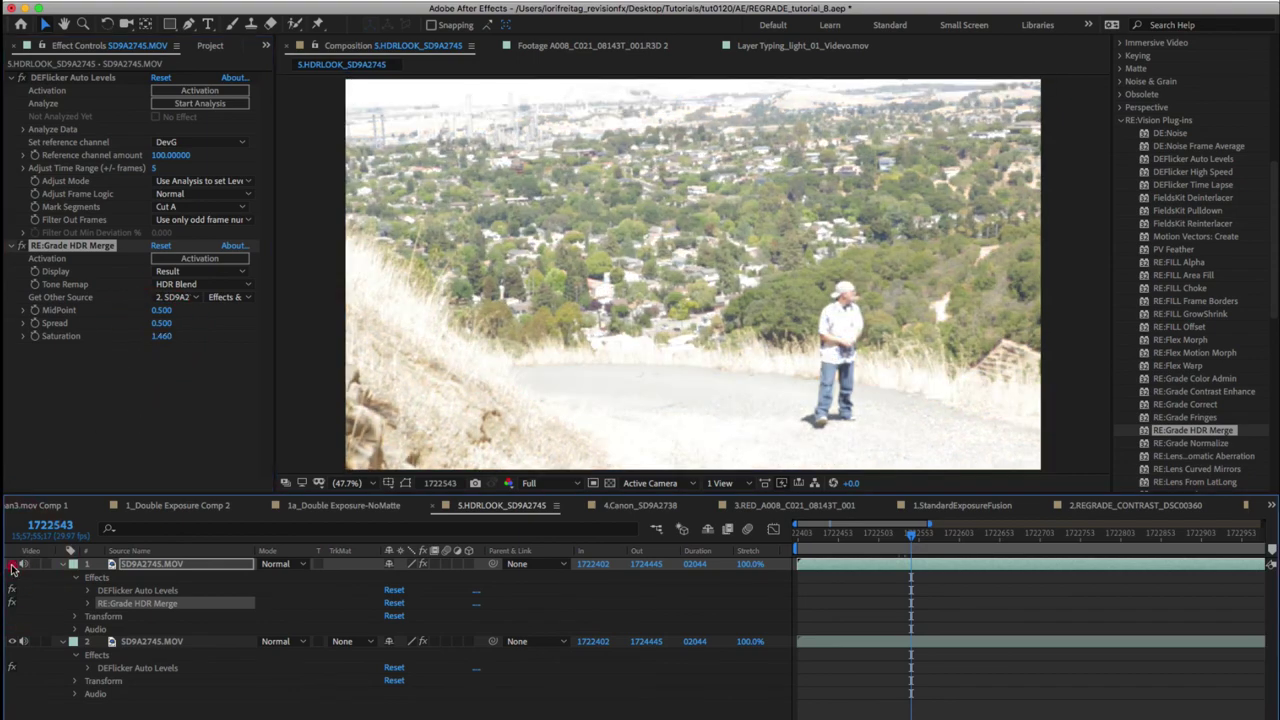
left_click(12, 565)
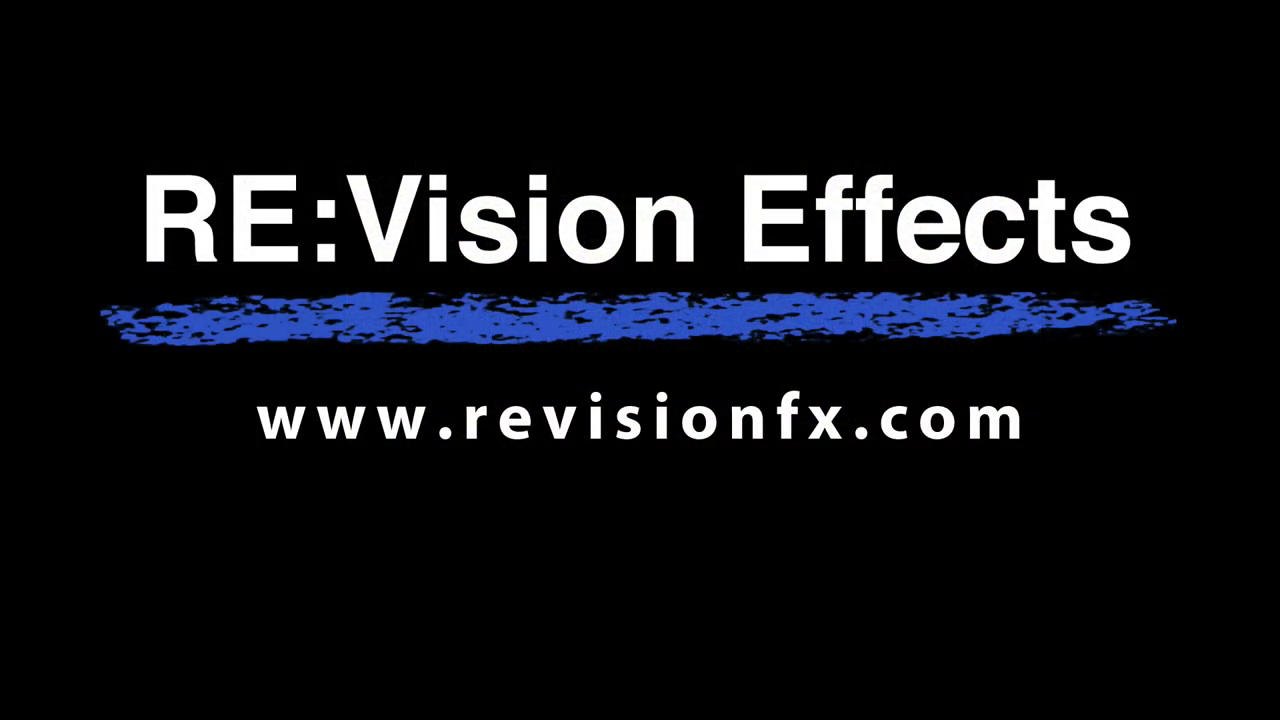